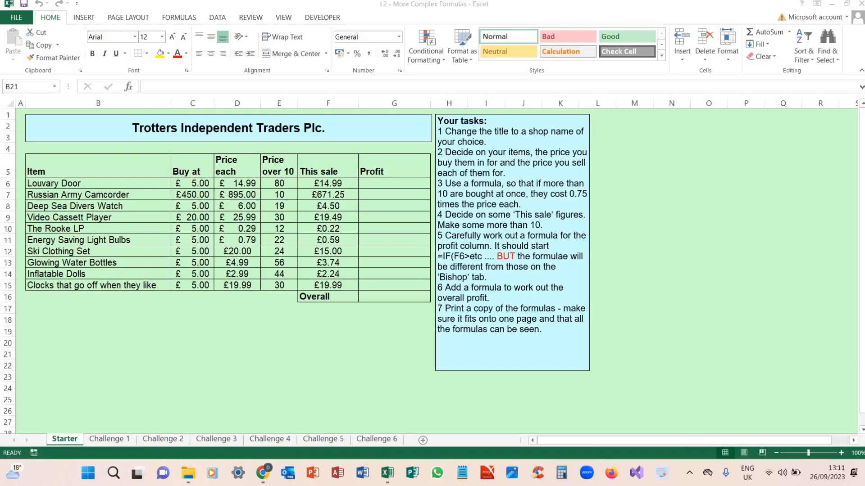
Step: Switch to the Excel workbook and enter the formula =D6*E6 in cell G6 of the Starter sheet
key(alt+Tab)
click(394, 184)
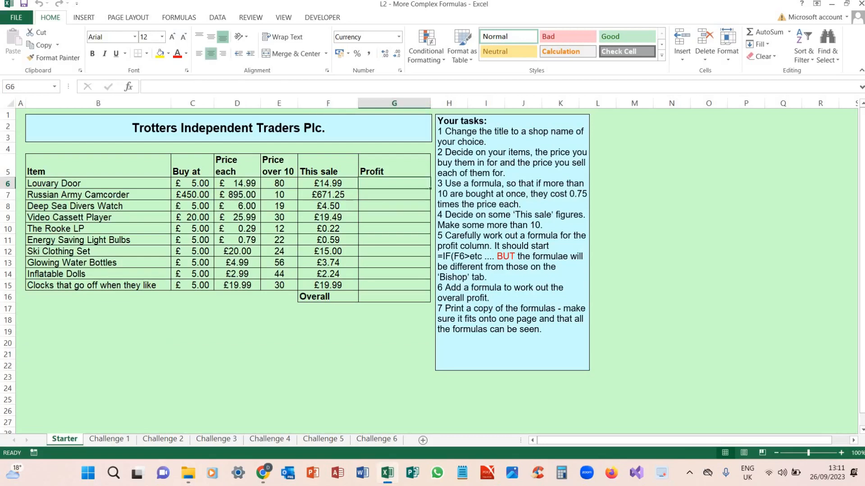
text(=)
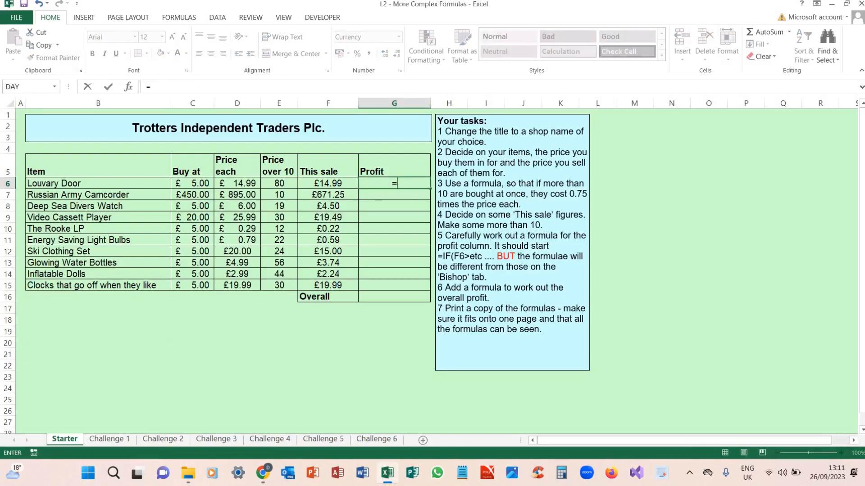
click(237, 184)
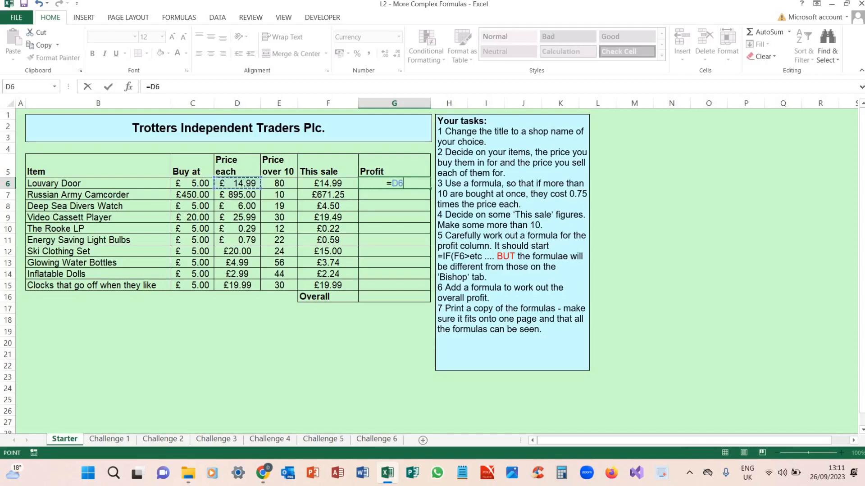
text(*)
click(279, 183)
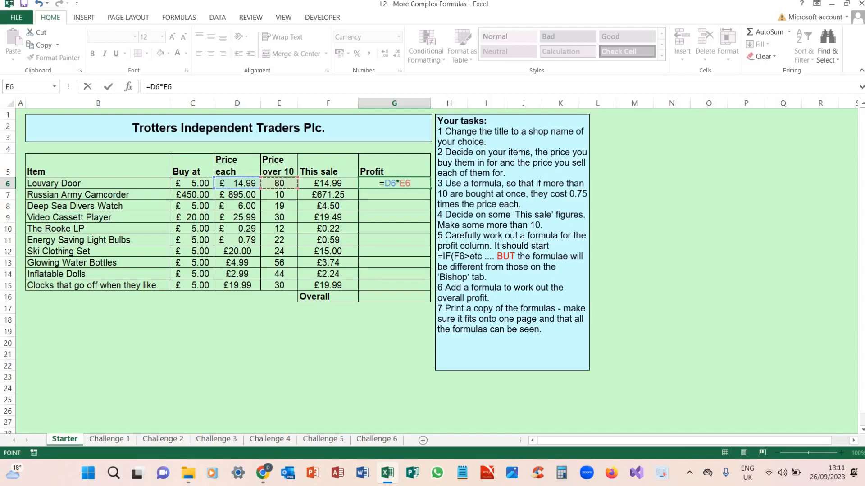
key(Return)
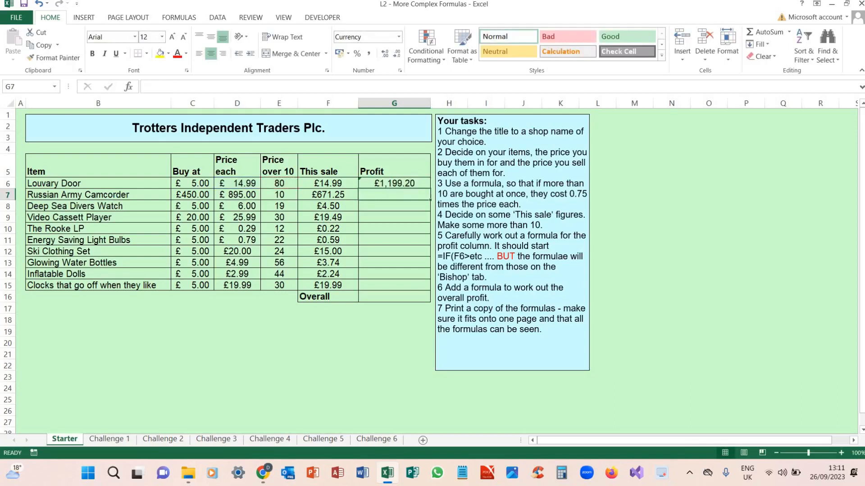
Step: Extend the profit formula in G6 to =D6*E6-C6*E6 and fill it down to G15
key(Up)
key(F2)
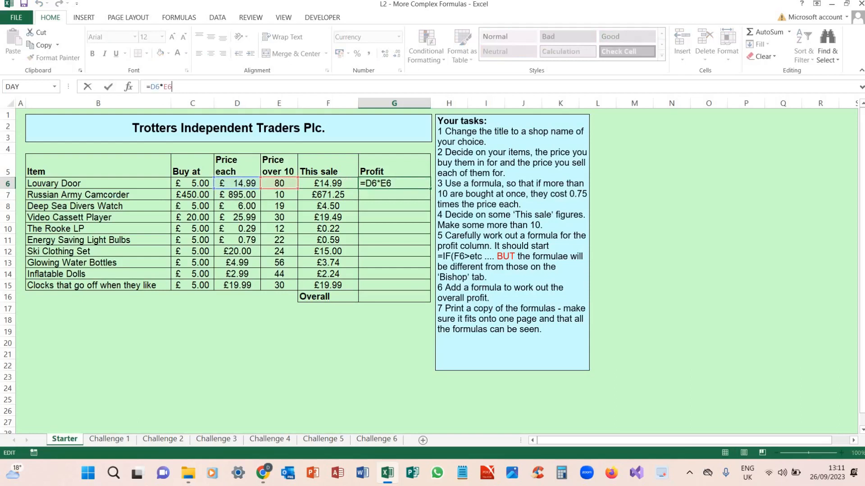
text(-)
click(193, 184)
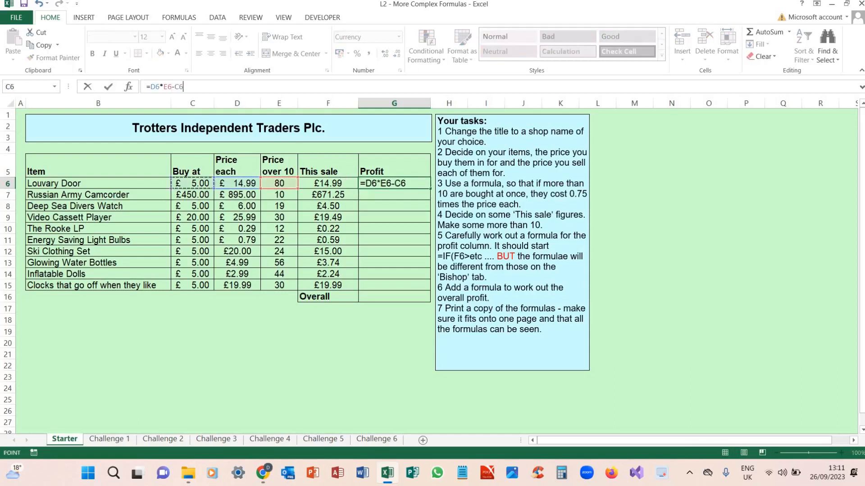
text(*)
click(279, 183)
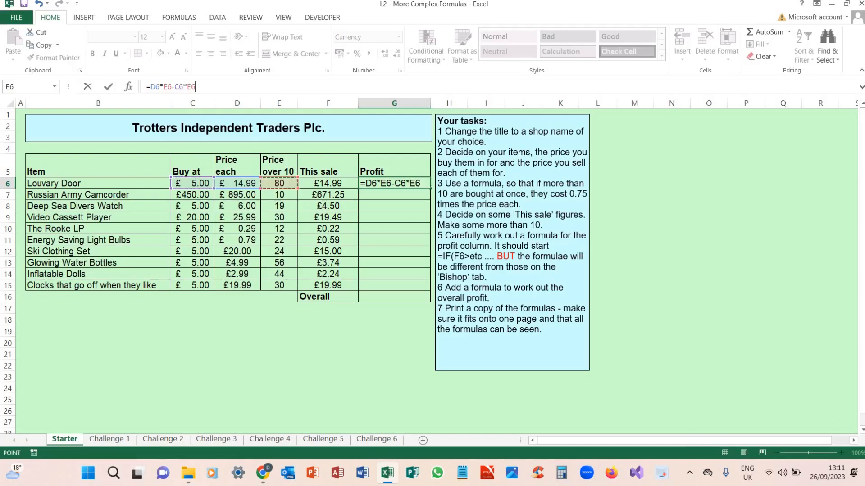
key(Return)
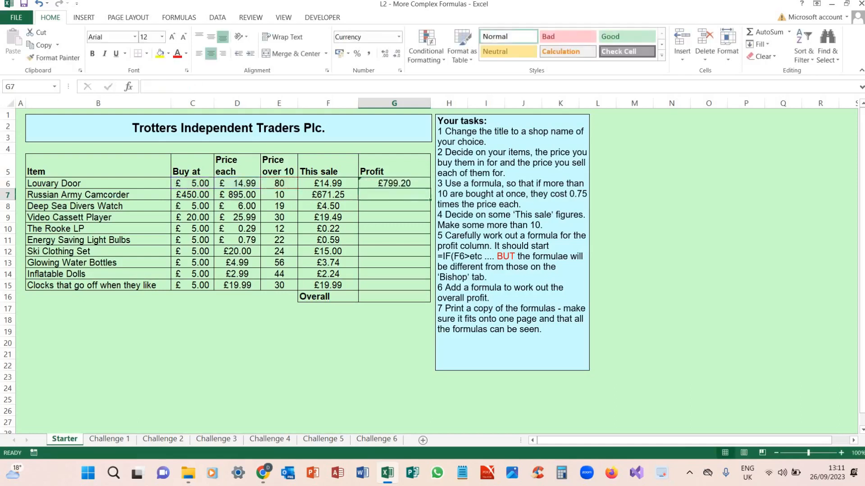
click(425, 186)
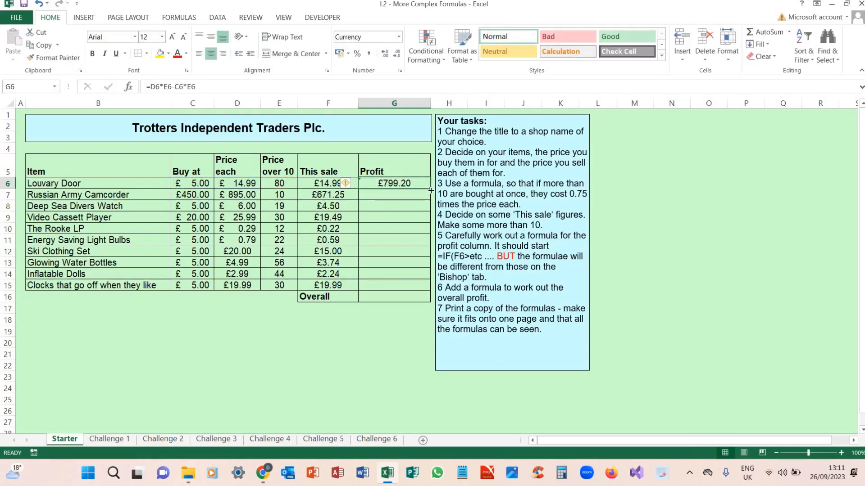
drag(431, 190, 405, 291)
Step: Enter =SUM(G6:G15) in G16 to calculate the overall profit
click(401, 298)
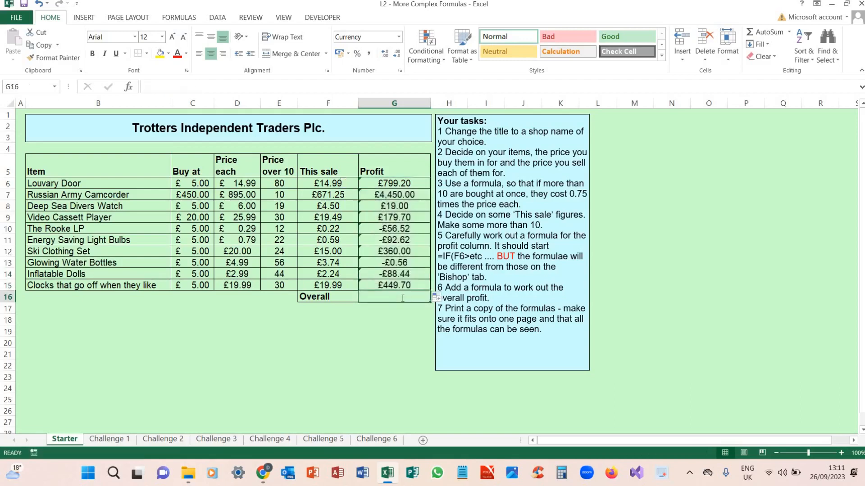
text(=SUM()
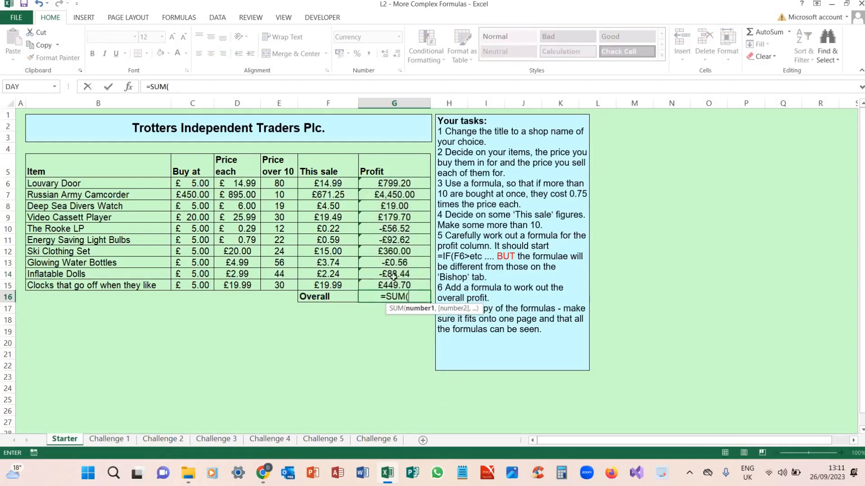
drag(396, 182, 394, 284)
text())
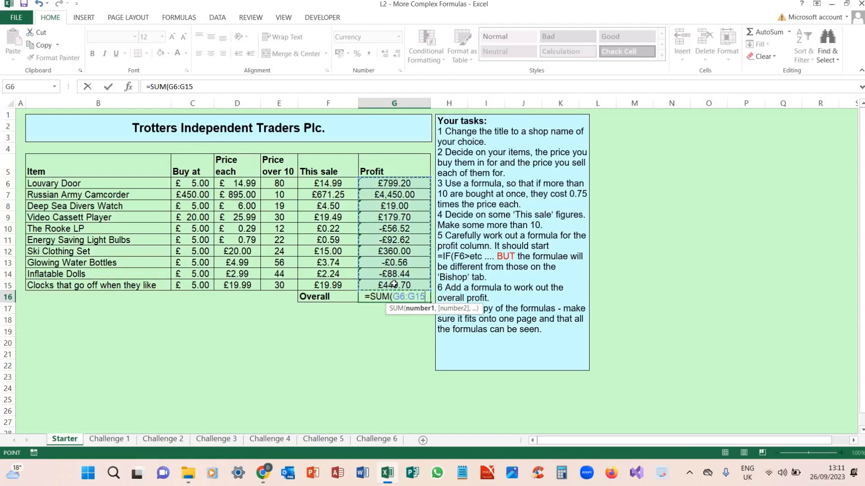
key(Return)
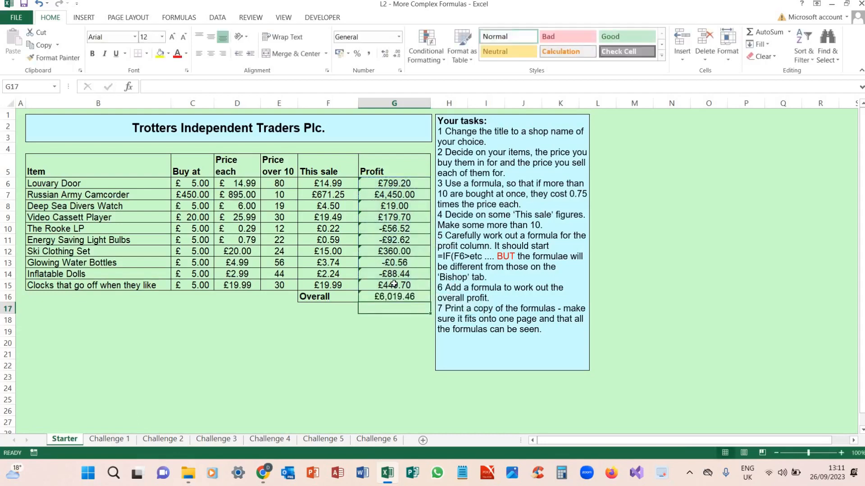
Step: Ignore the unprotected formula error for the profit cells G6 to G16
drag(394, 183, 394, 297)
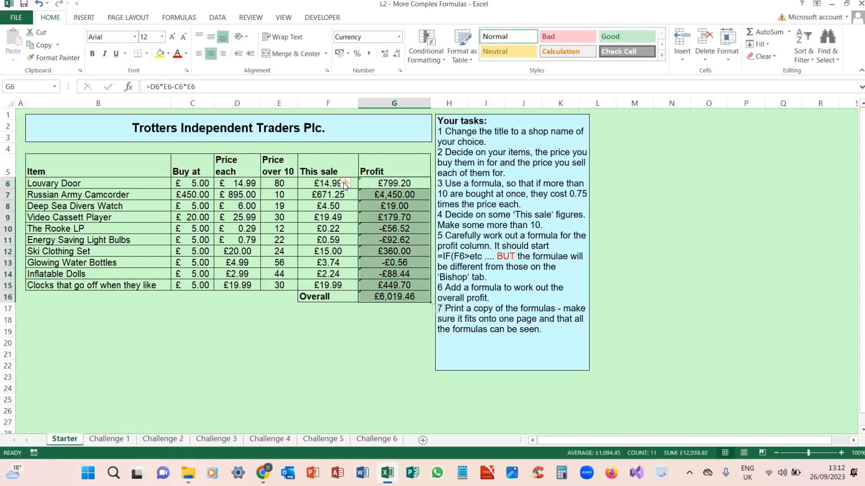
click(345, 184)
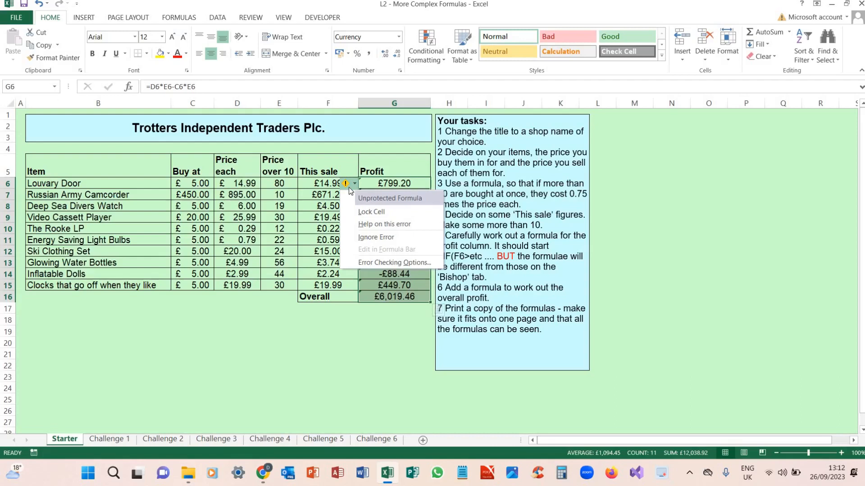
click(370, 236)
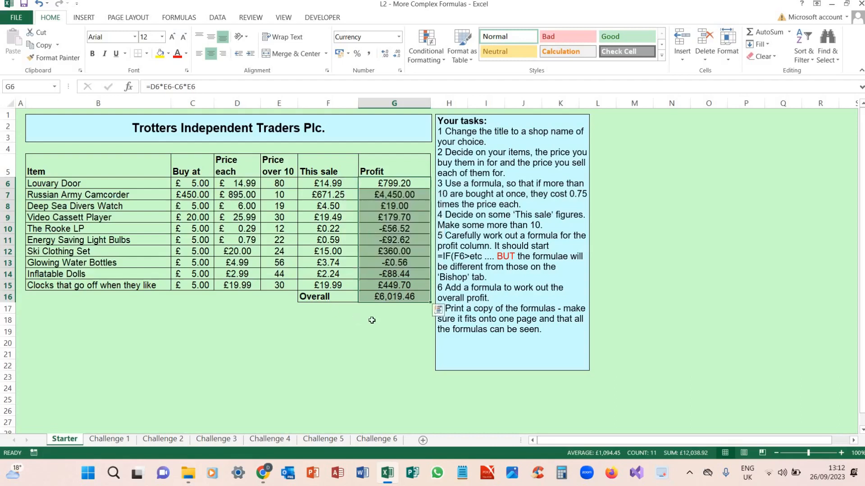
click(394, 319)
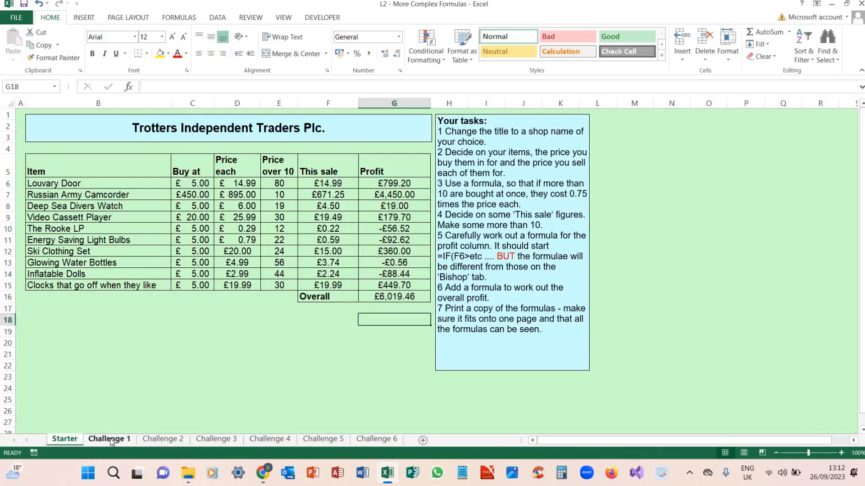
Step: On the Challenge 1 sheet, conditionally format prices C4:C11 greater than 200000 with Light Red Fill with Dark Red Text
click(111, 441)
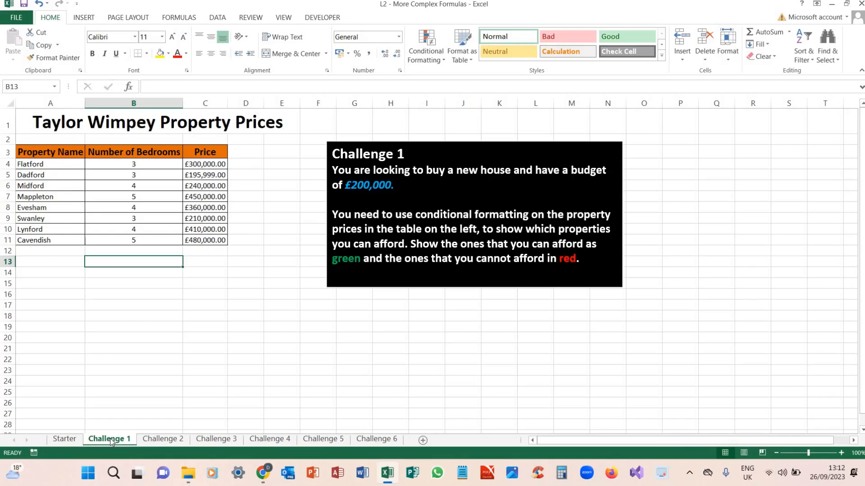
click(206, 169)
drag(207, 169, 194, 243)
click(424, 34)
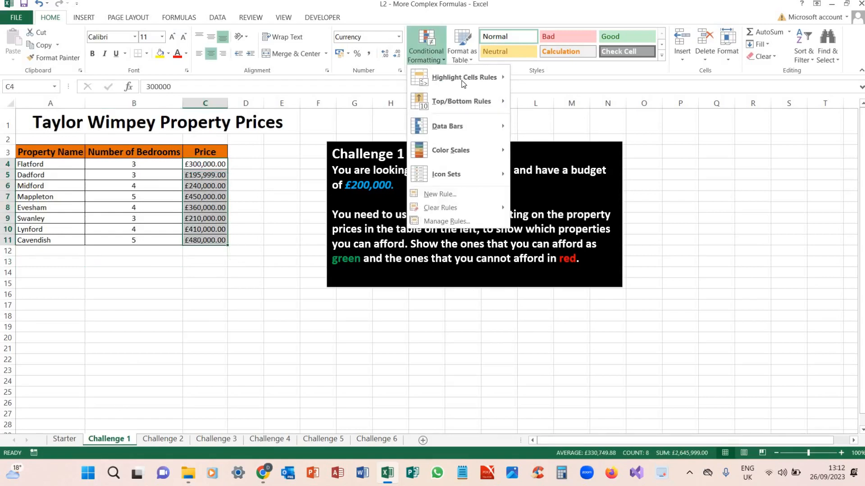
mouse_move(463, 81)
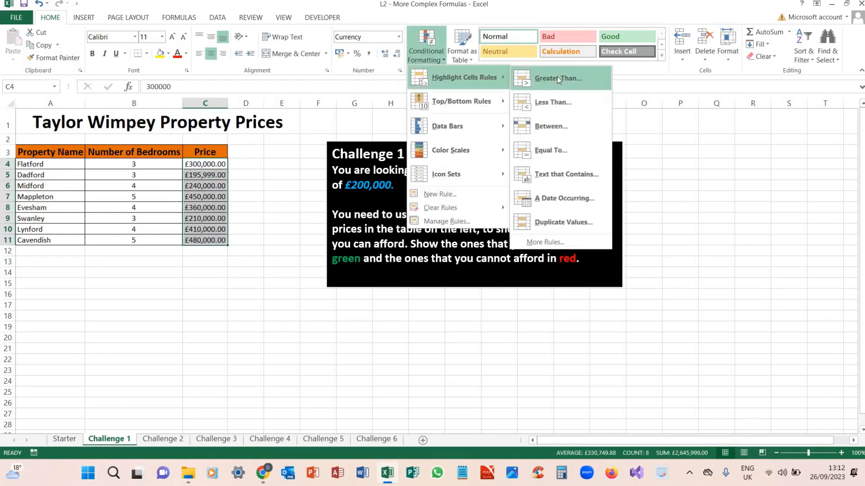
click(558, 79)
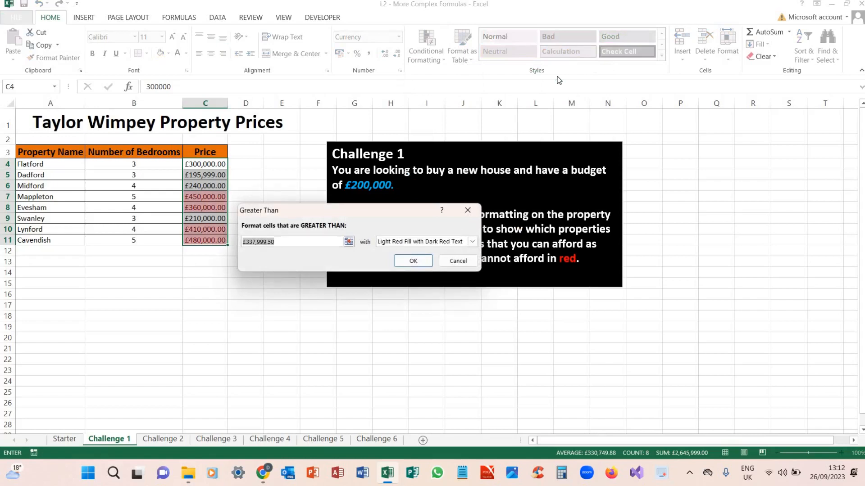
text(200000)
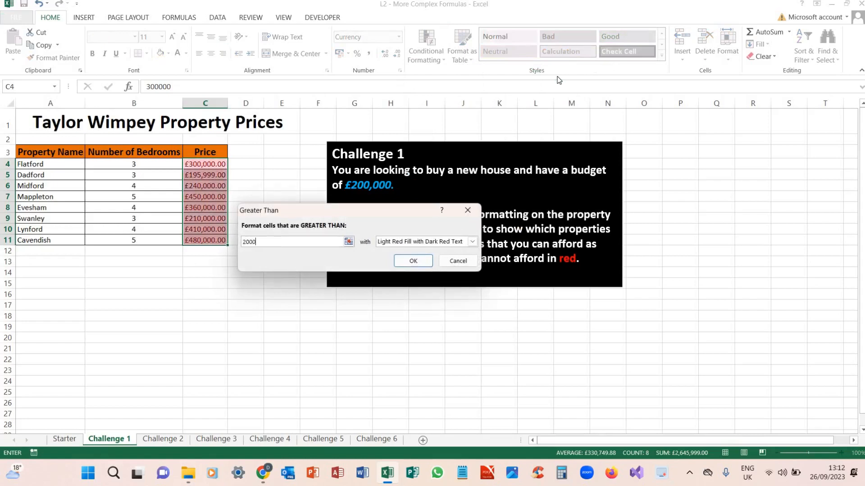
click(413, 261)
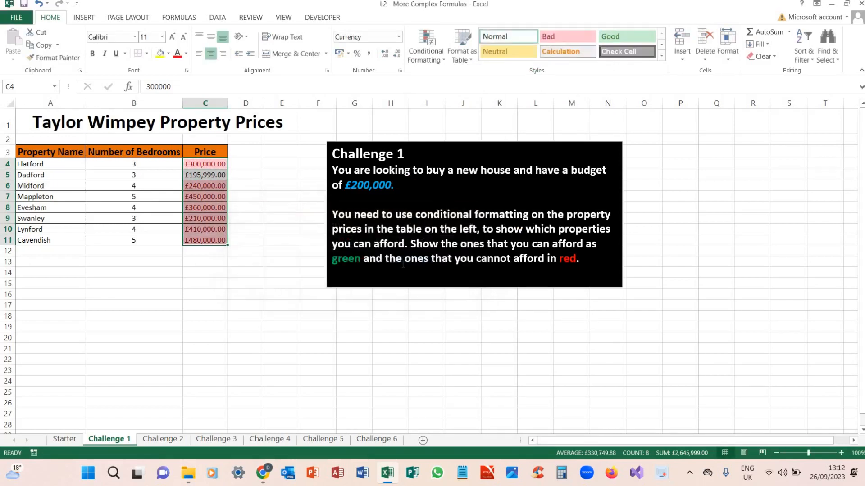
Step: Add a conditional format giving prices C4:C11 less than 200000 a Green Fill with Dark Green Text
click(427, 44)
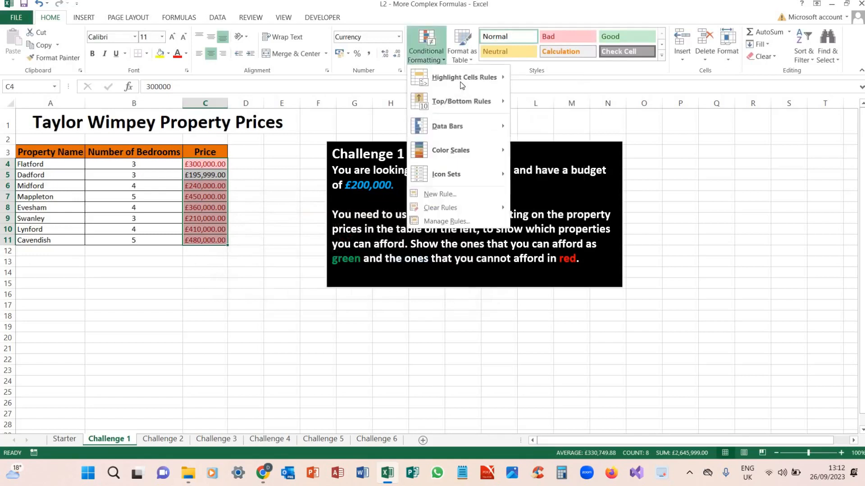
mouse_move(460, 85)
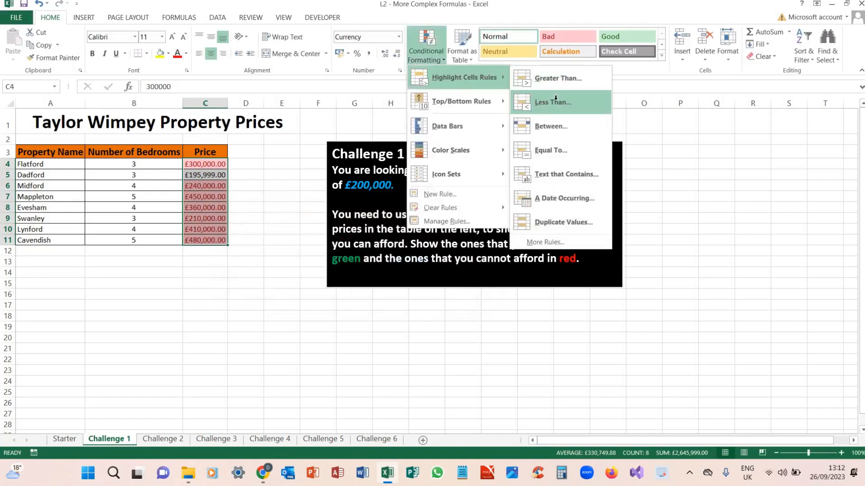
click(555, 99)
text(200000)
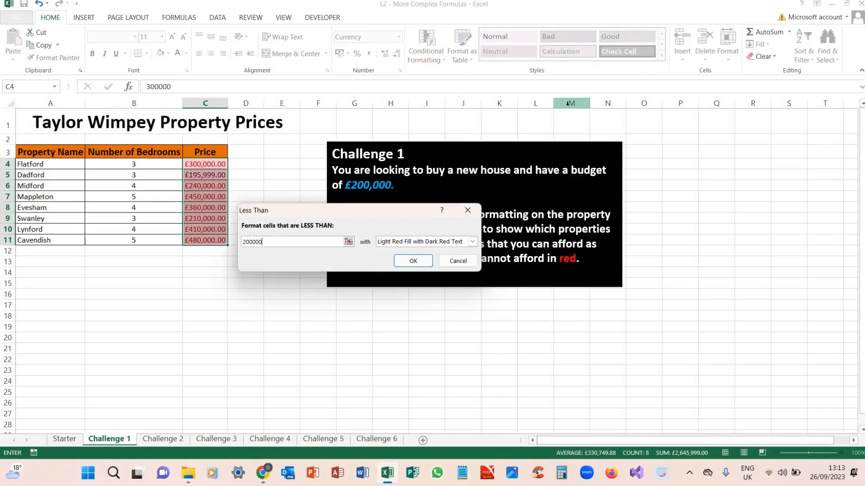
click(470, 248)
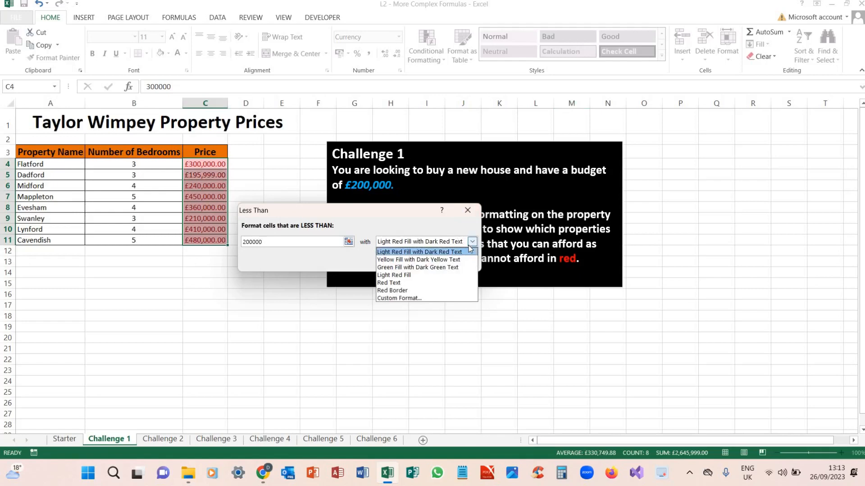
click(418, 268)
click(411, 261)
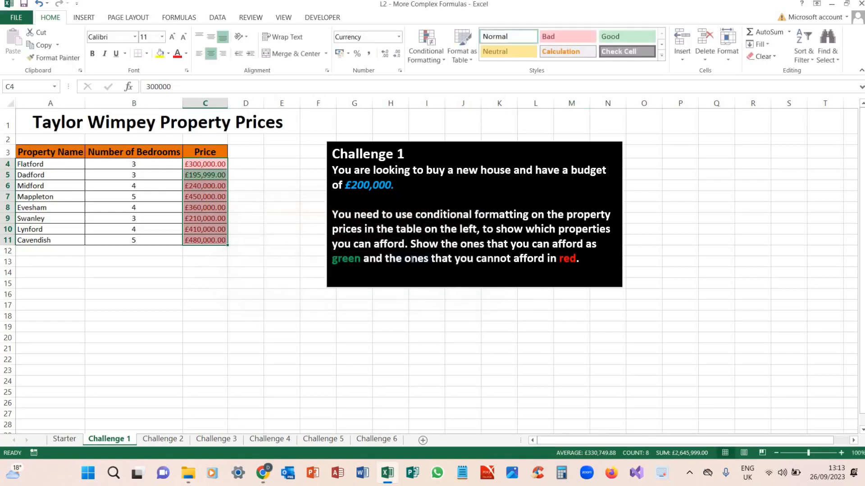
click(280, 189)
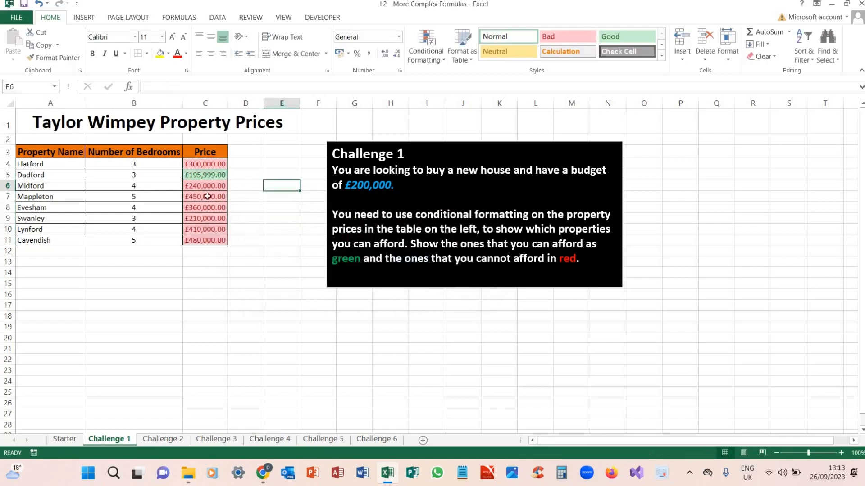
Step: Test the price formatting by setting the Flatford price to 100,000, and undo the change
click(205, 165)
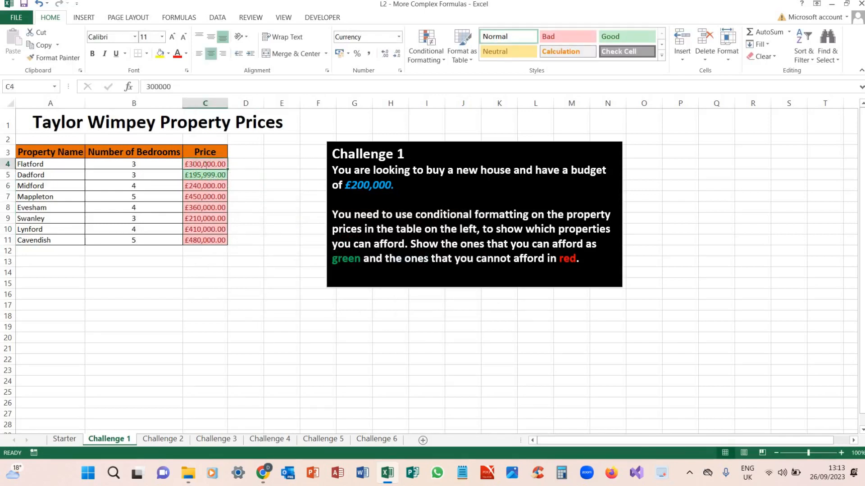
text(100,)
text(000)
key(Return)
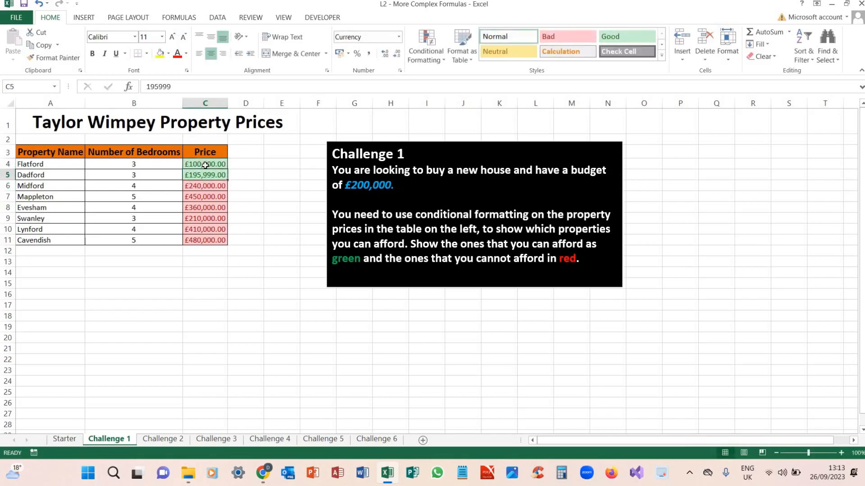
key(ctrl+z)
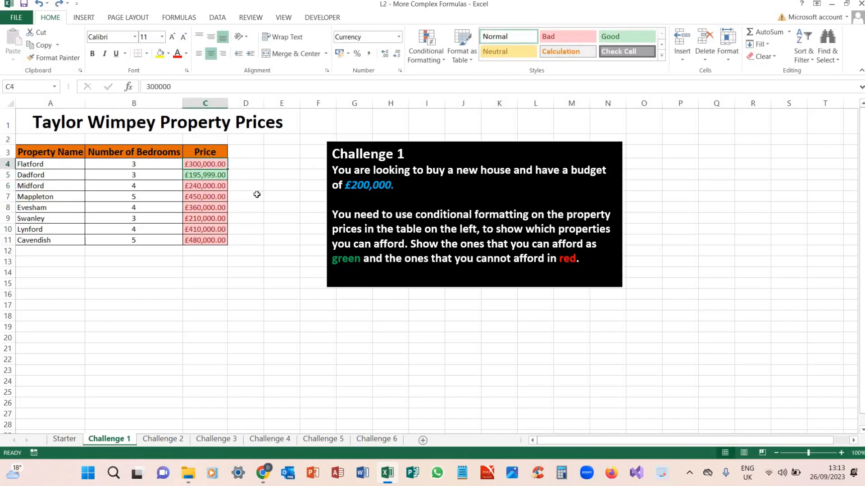
click(257, 194)
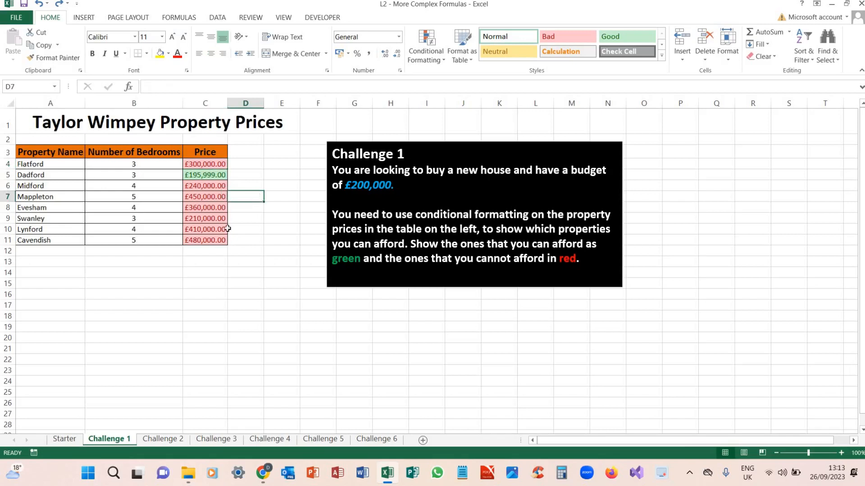
Step: On the Challenge 2 sheet, conditionally format goals C4:C14 greater than 10 with Green Fill with Dark Green Text
click(163, 443)
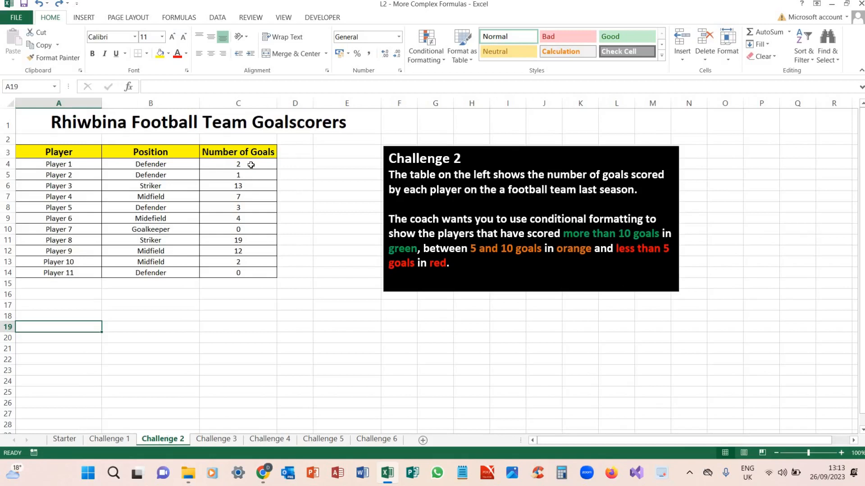
drag(251, 165, 231, 272)
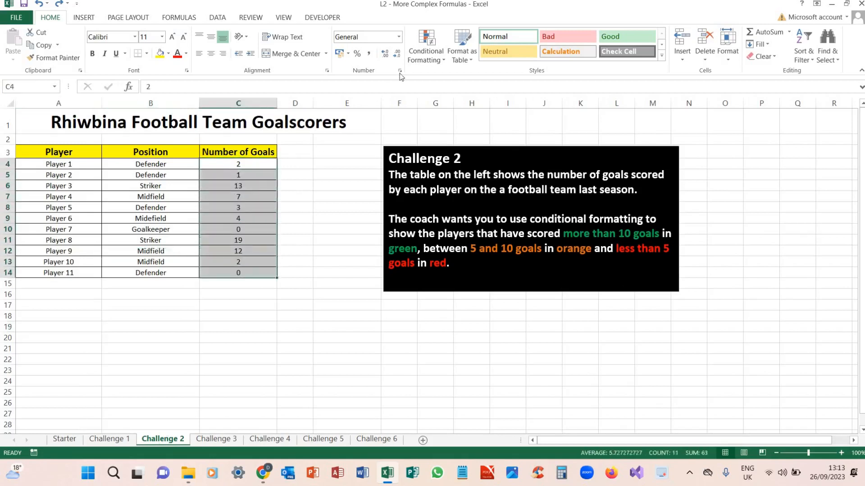
click(437, 59)
mouse_move(464, 78)
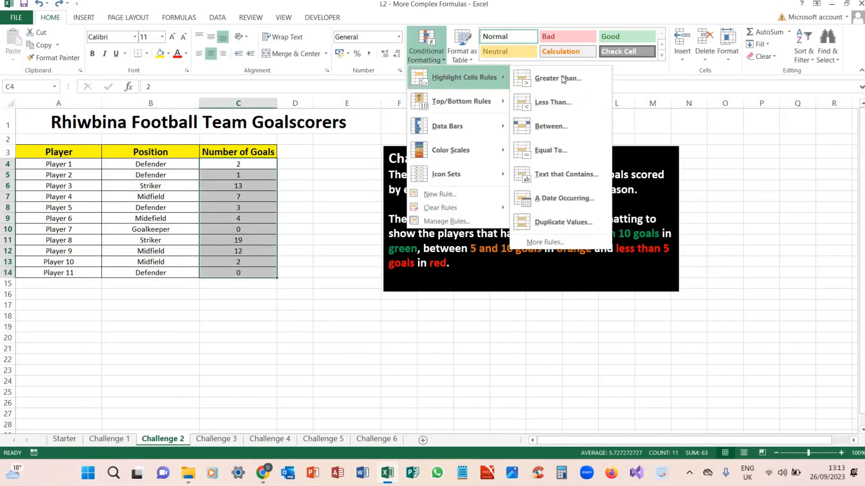
click(562, 78)
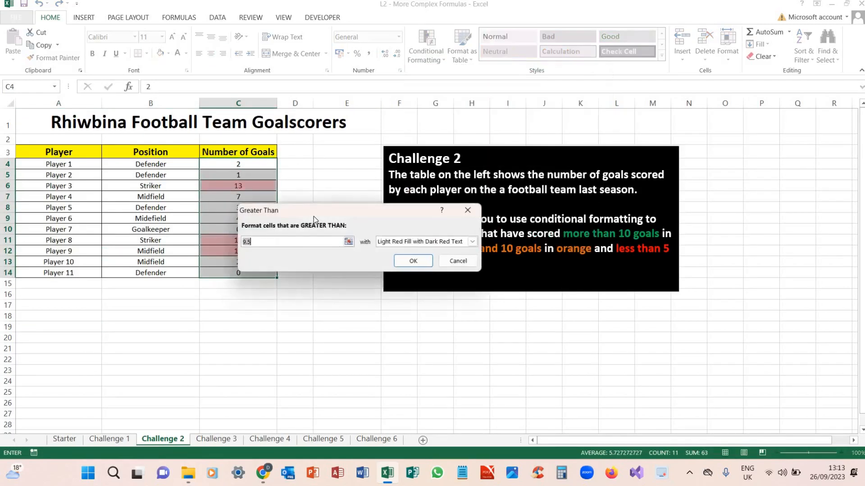
text(10)
click(471, 242)
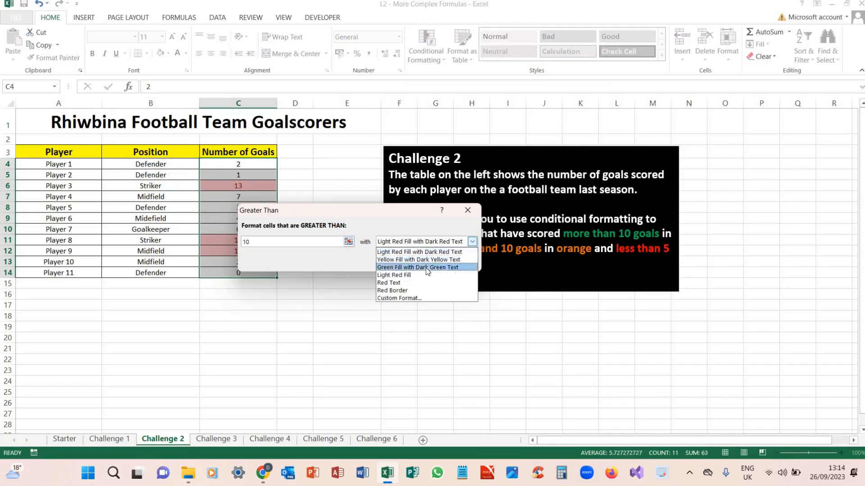
click(426, 268)
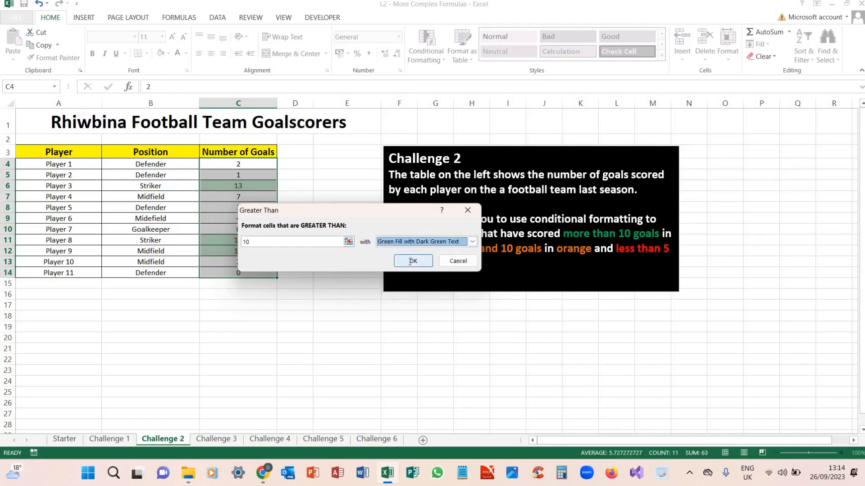
click(411, 262)
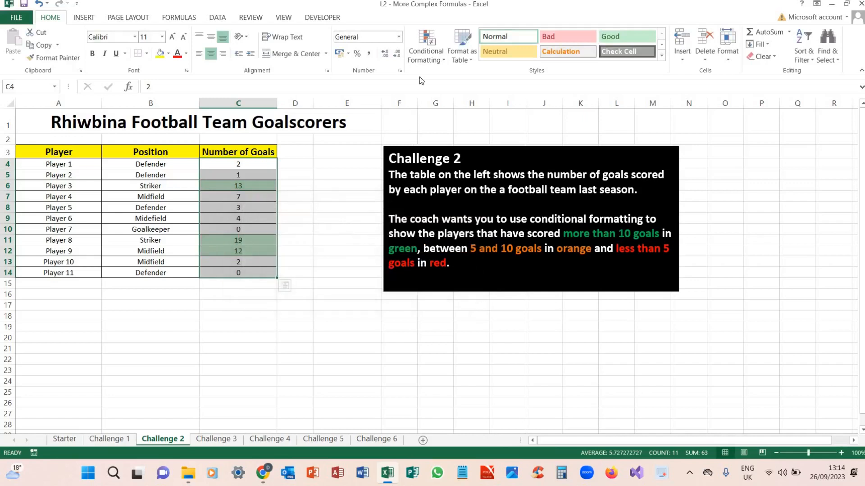
Step: Add a conditional format giving goals C4:C14 between 5 and 10 a custom orange fill
click(436, 56)
mouse_move(447, 79)
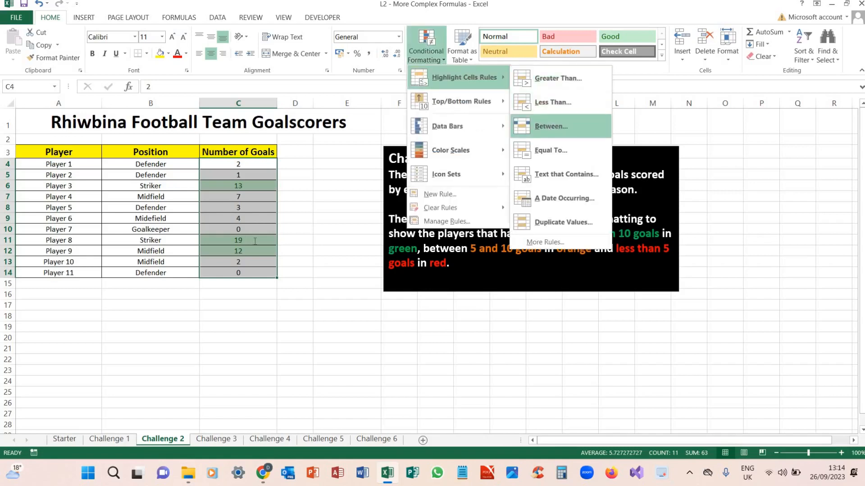
click(328, 240)
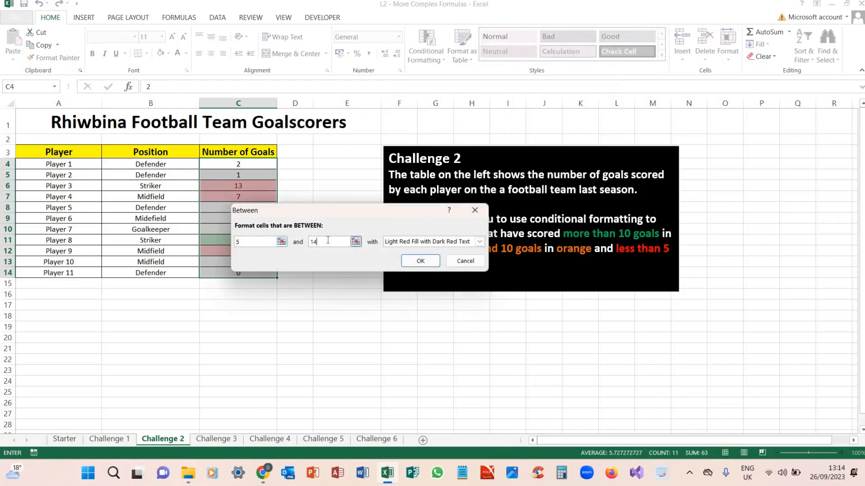
key(BackSpace)
text(0)
click(480, 242)
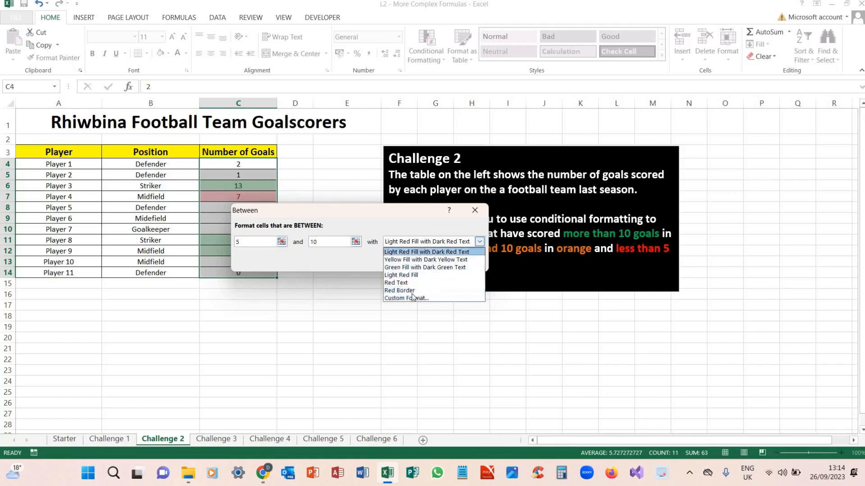
click(397, 298)
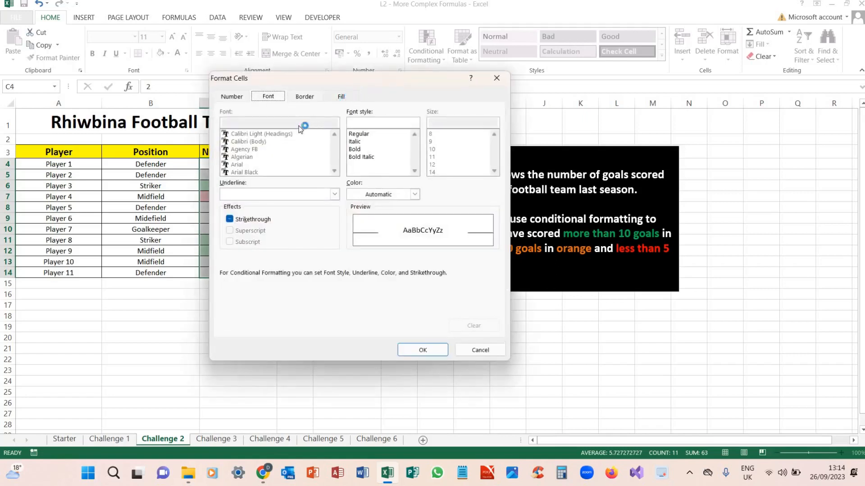
click(281, 136)
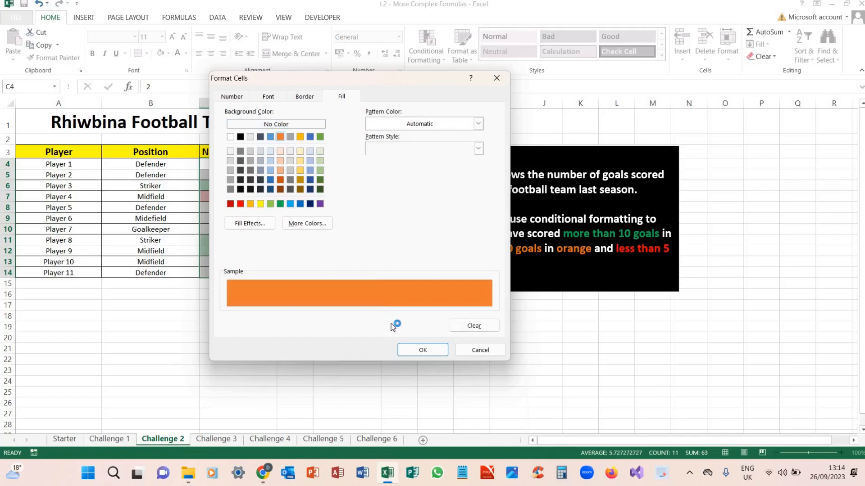
click(413, 351)
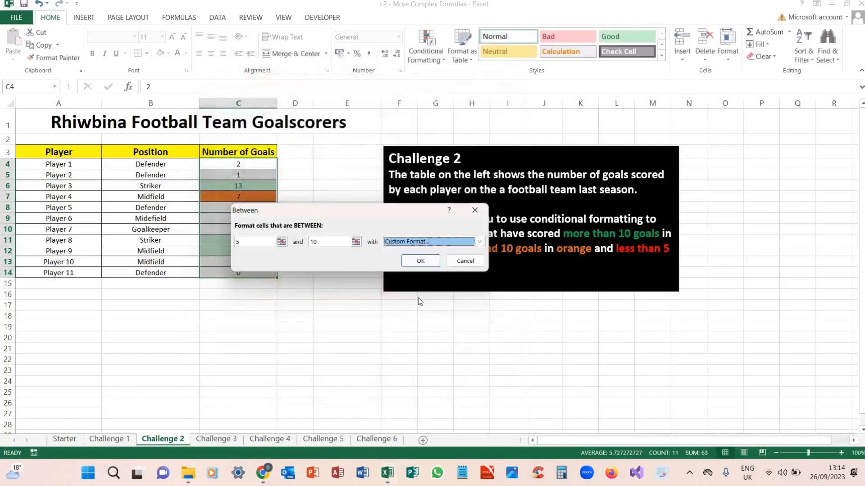
click(420, 261)
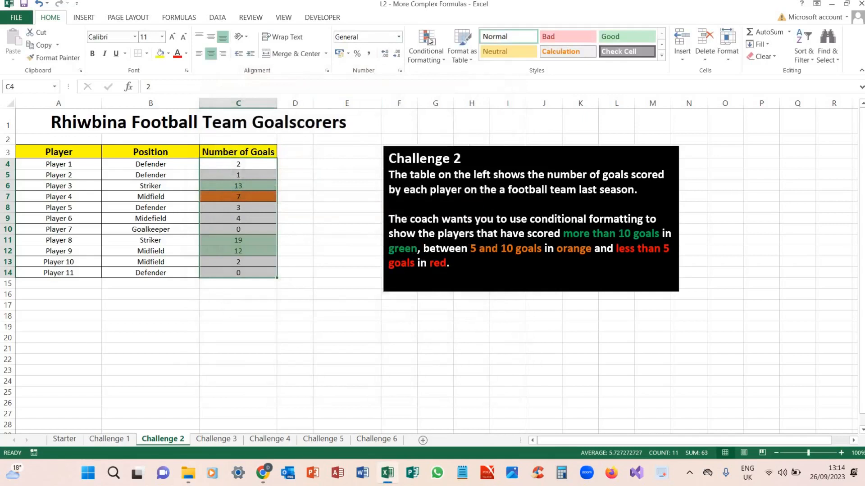
Step: Add a conditional format giving goals C4:C14 less than 5 a Light Red Fill with Dark Red Text
click(442, 62)
mouse_move(453, 83)
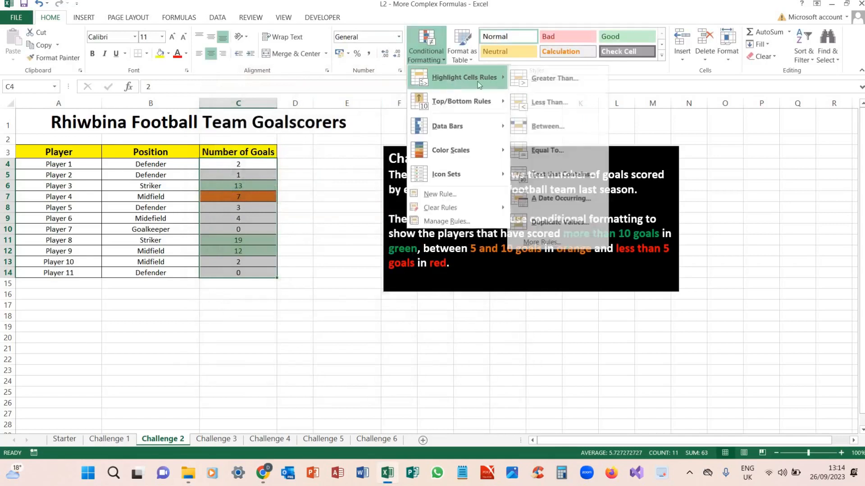
click(550, 100)
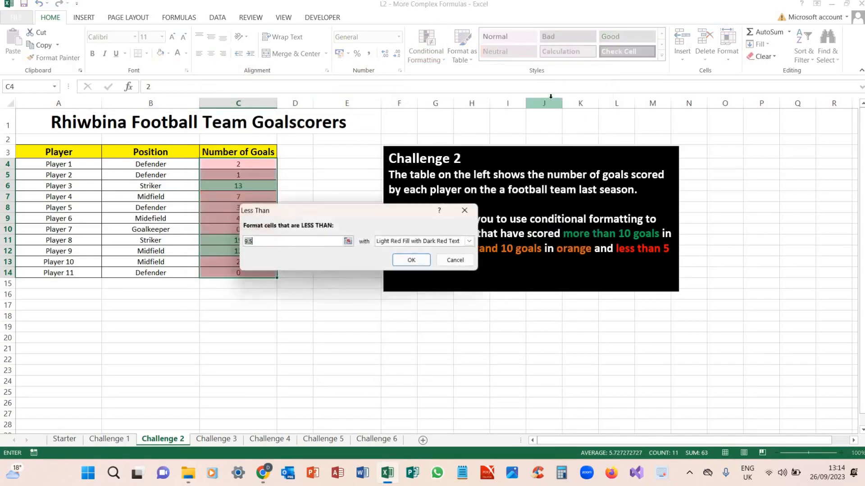
text(5)
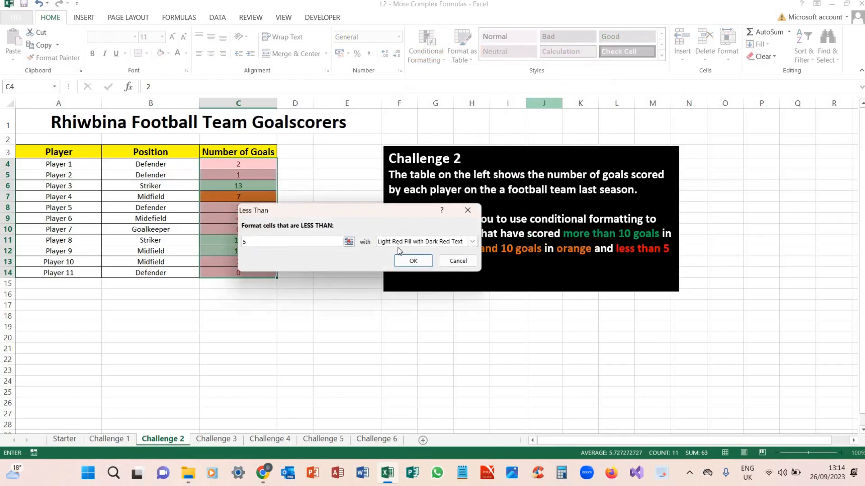
key(Return)
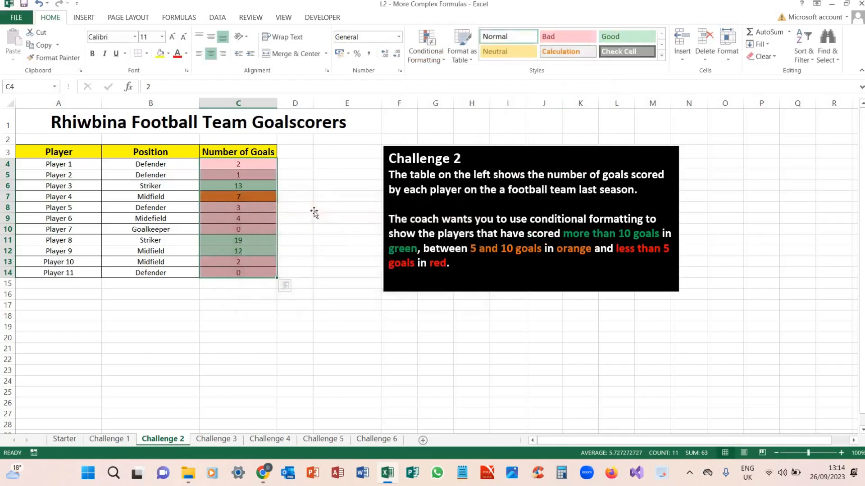
click(314, 211)
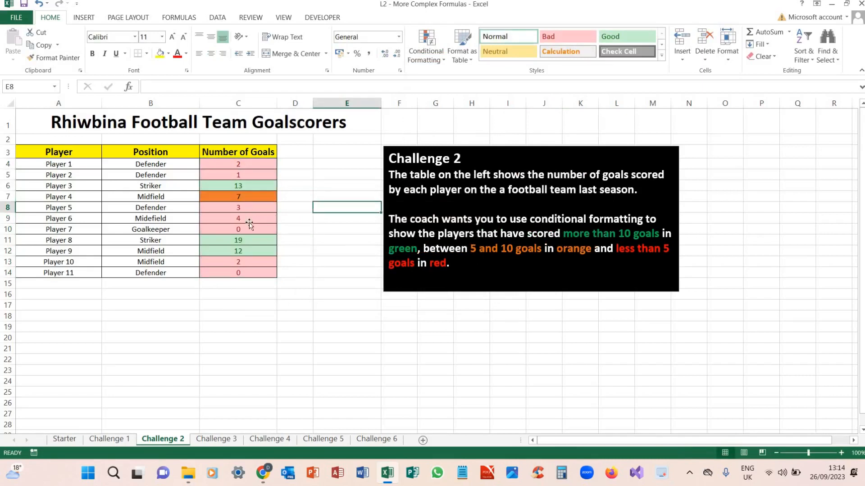
Step: Test the goal formatting by setting Player 7 to 12 goals and Player 11 to 8, and undo both changes
click(249, 221)
click(249, 227)
text(12)
key(Return)
key(Down)
key(Down)
key(Down)
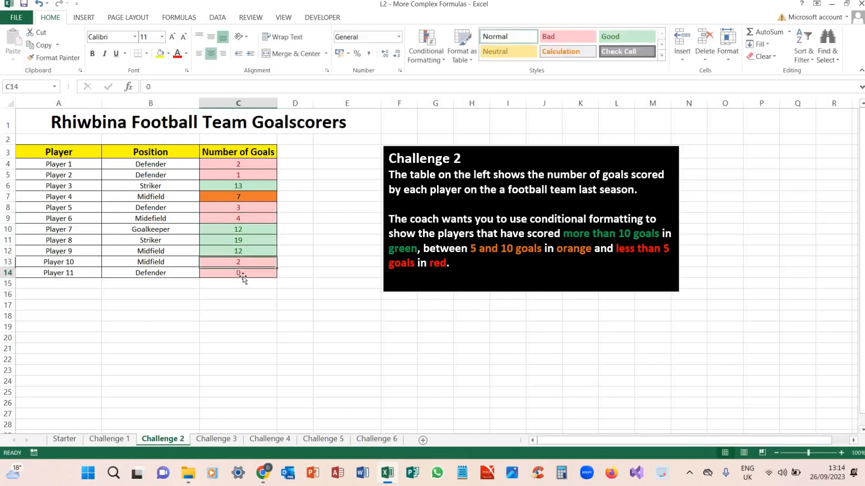
text(8)
key(Return)
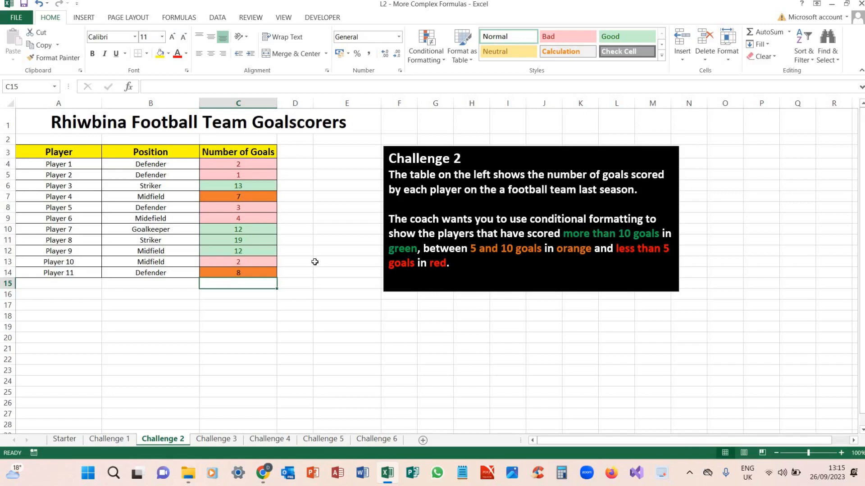
key(ctrl+z)
key(ctrl+z)
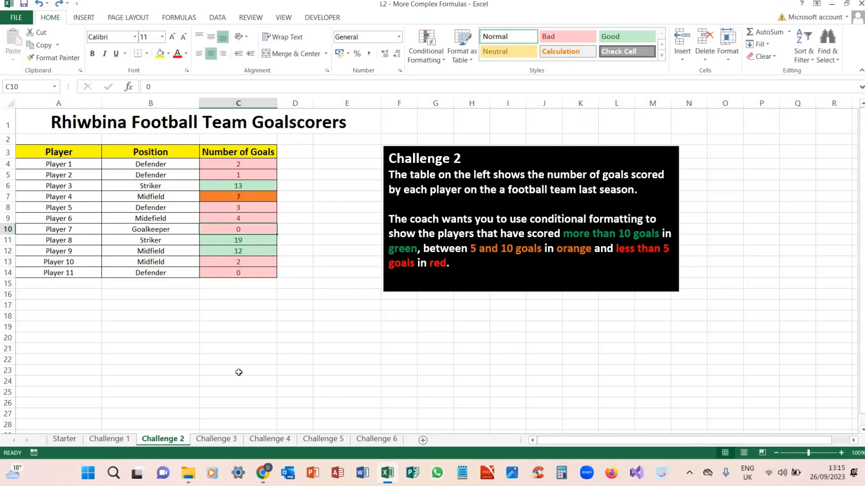
Step: On the Challenge 3 sheet, conditionally format video counts B2:B9 greater than 1000 with Green Fill with Dark Green Text
click(215, 439)
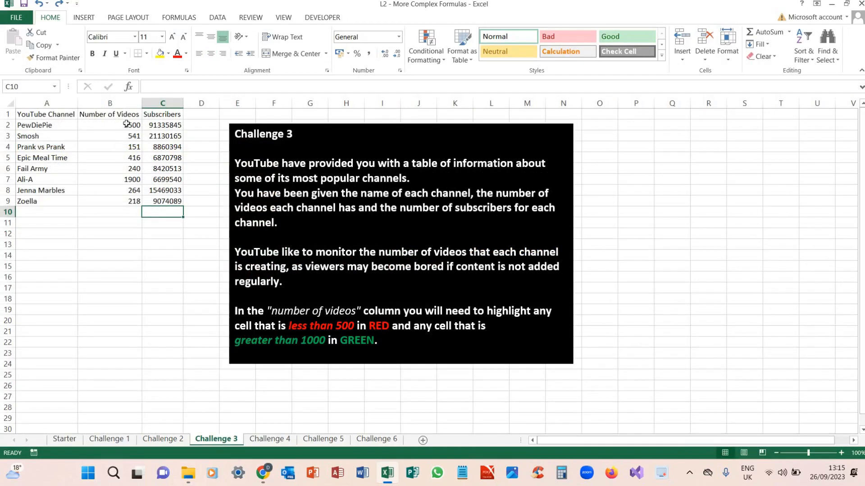
drag(124, 125, 110, 201)
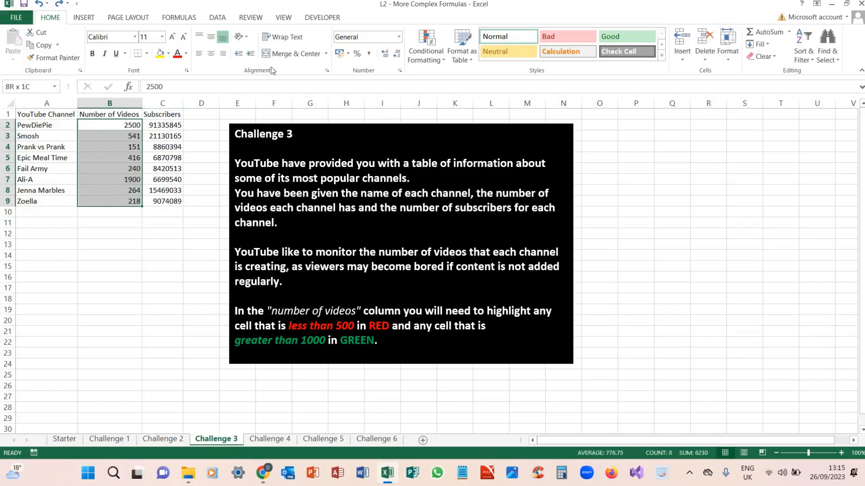
click(424, 43)
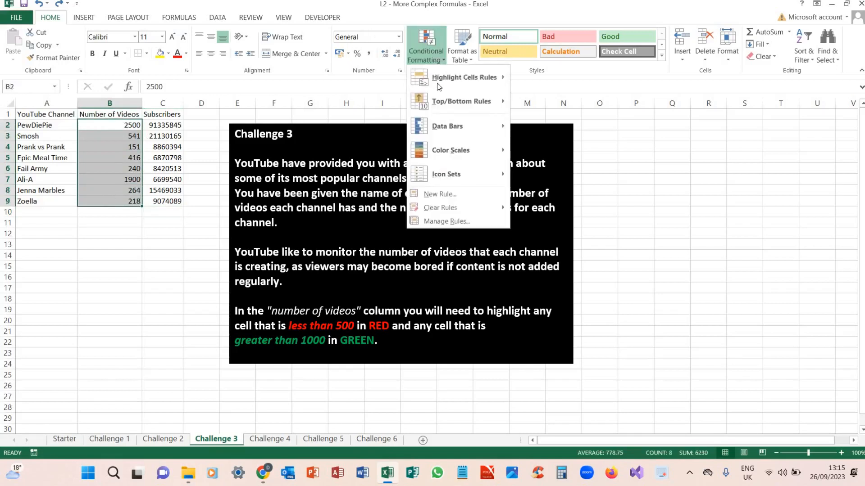
mouse_move(469, 78)
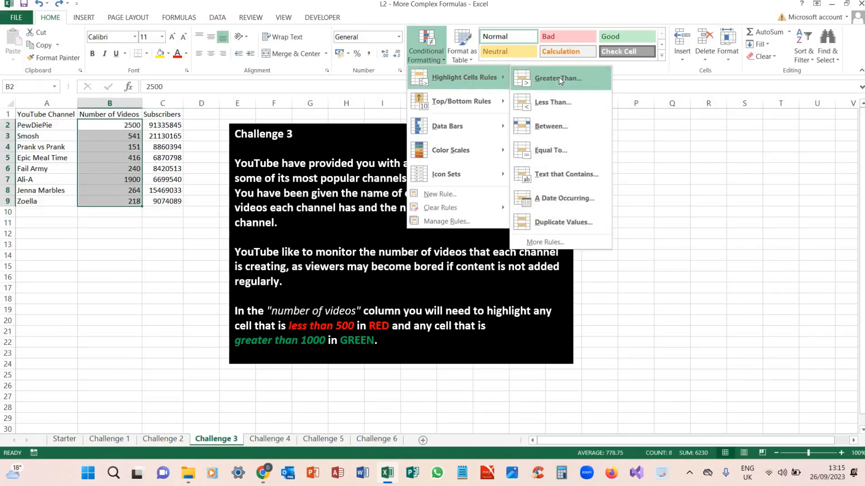
click(558, 79)
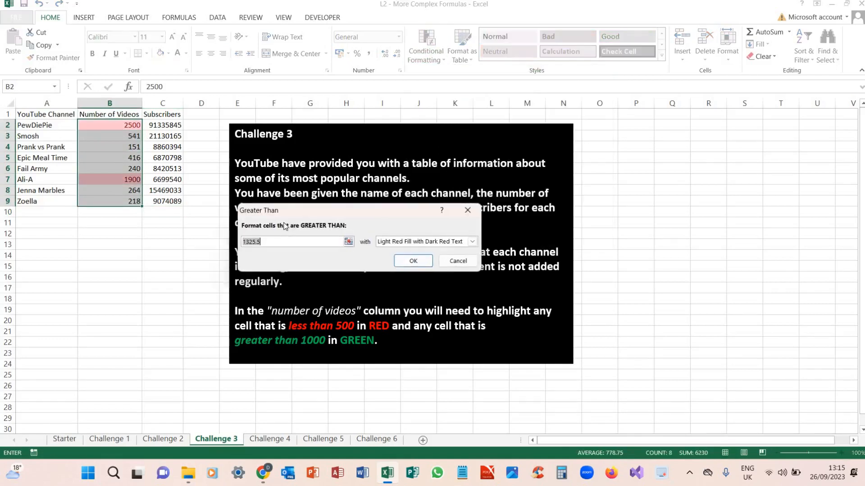
text(1000)
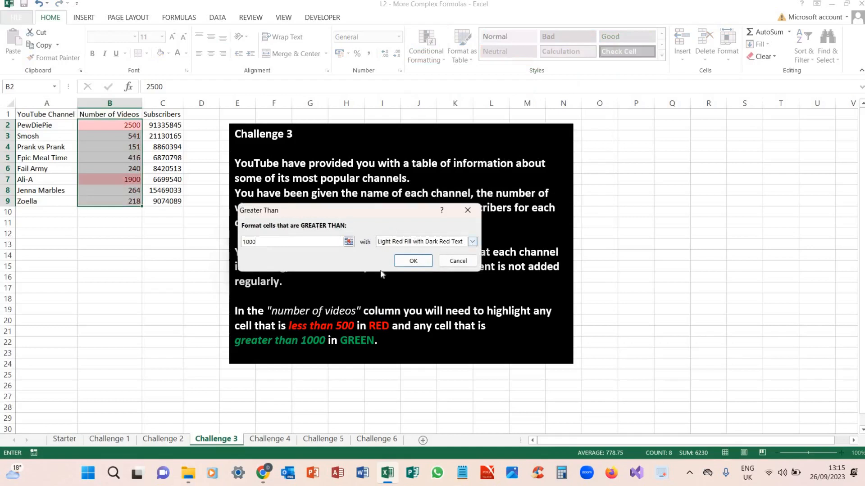
click(472, 243)
click(404, 267)
click(414, 262)
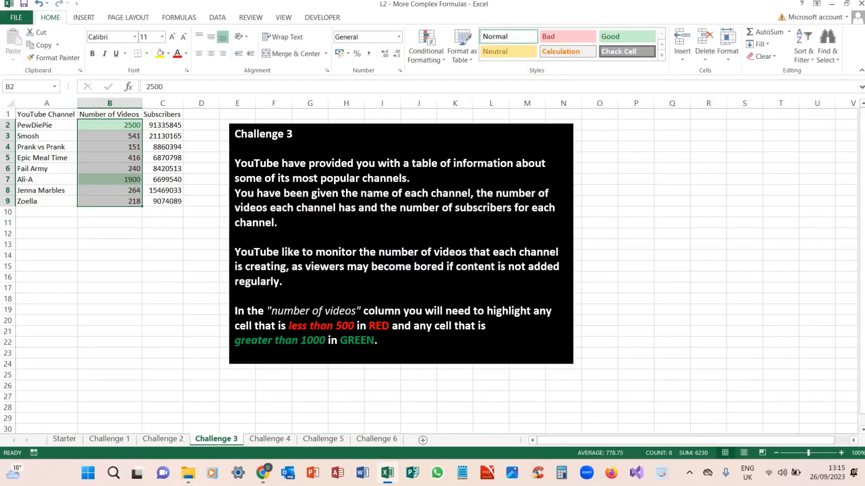
Step: Add a conditional format giving video counts B2:B9 less than 500 a Light Red Fill with Dark Red Text
click(428, 54)
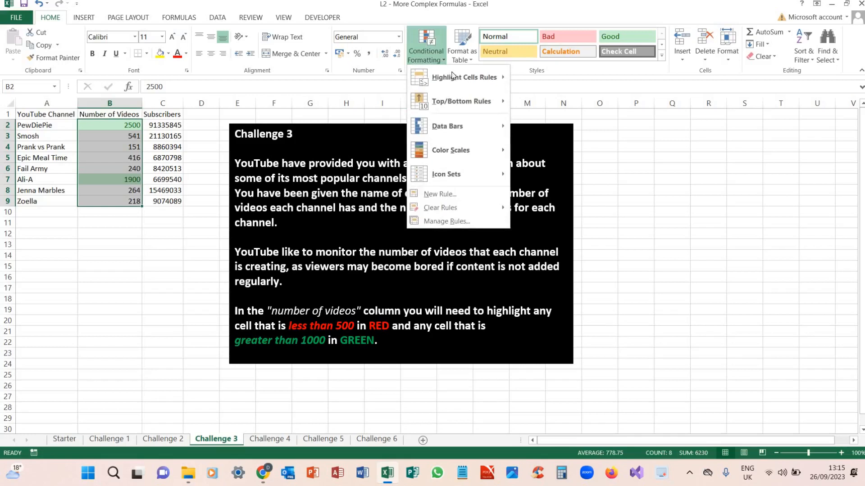
mouse_move(452, 76)
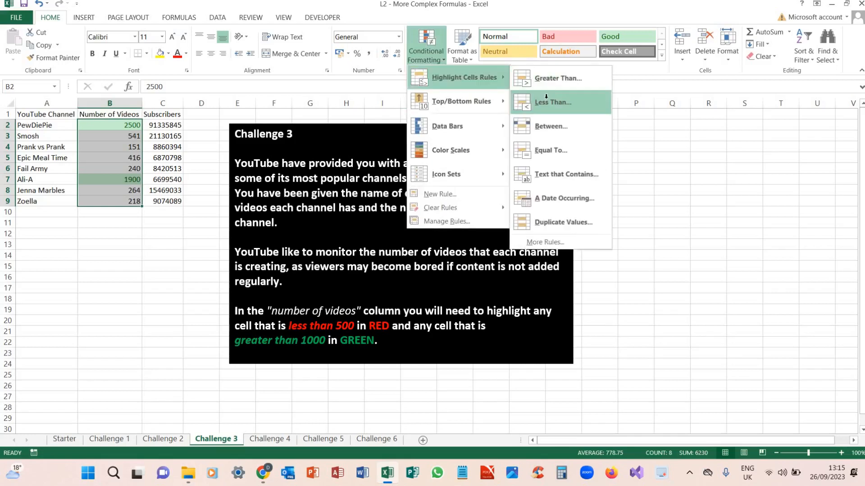
click(546, 99)
text(500)
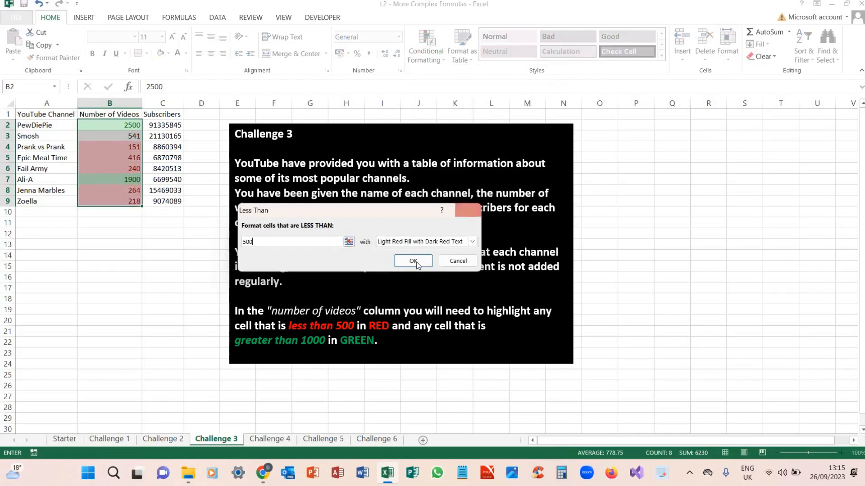
key(Return)
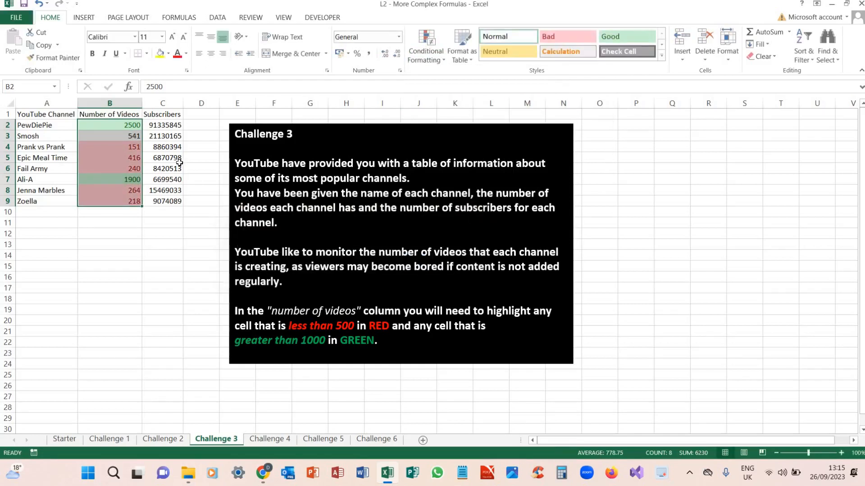
Step: Test the video count formatting by changing the Smosh number of videos in B3 to 1541
click(93, 137)
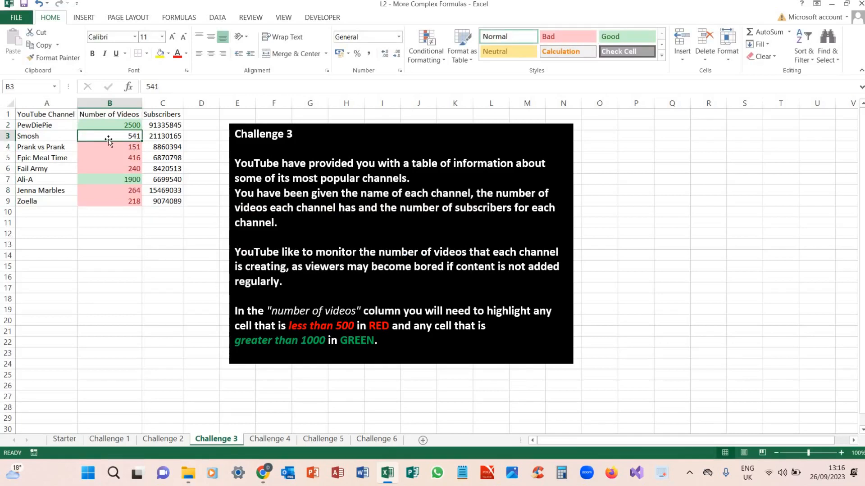
double_click(123, 137)
text(1)
key(Return)
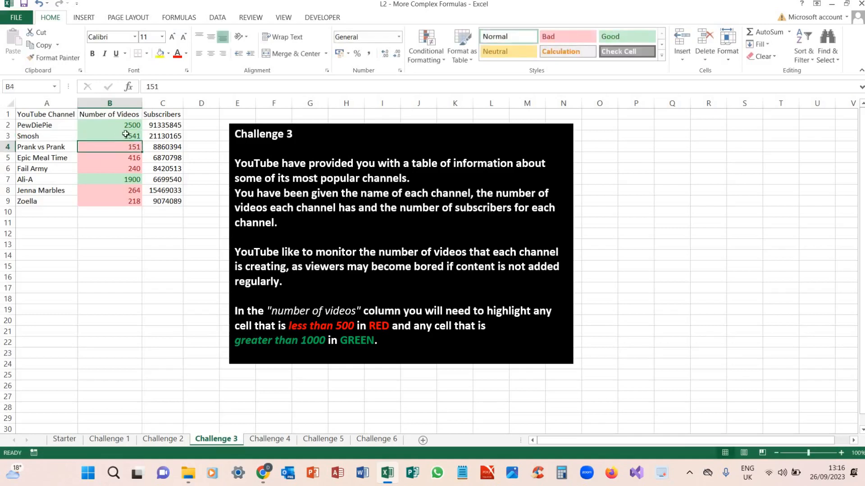
Step: Test the video count formatting by setting the Smosh number of videos in B3 to 11, and undo the test changes to that cell
click(136, 138)
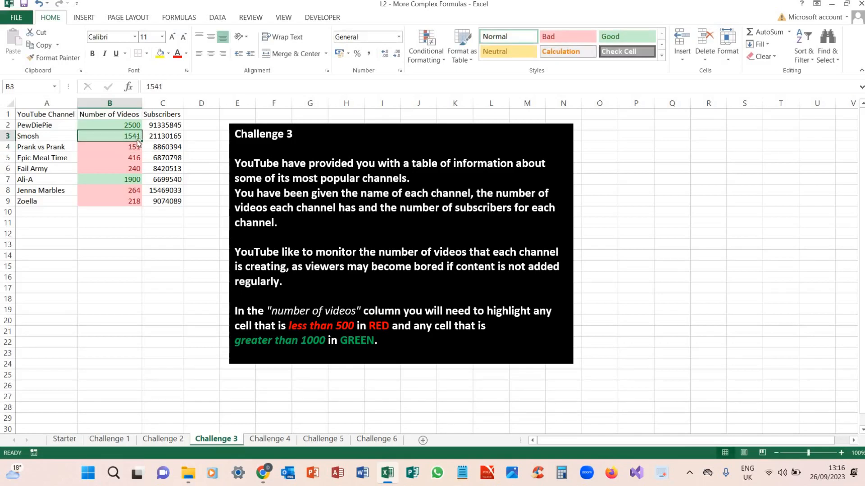
key(ctrl+Down)
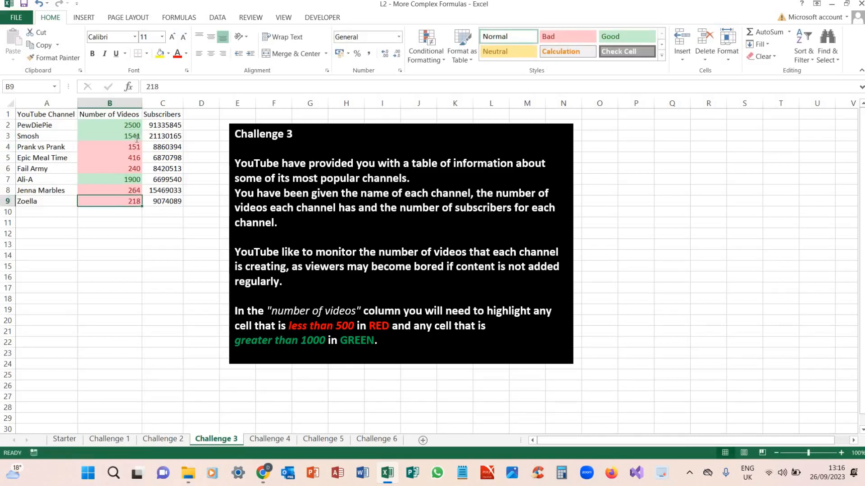
double_click(137, 139)
key(BackSpace)
key(BackSpace)
key(Return)
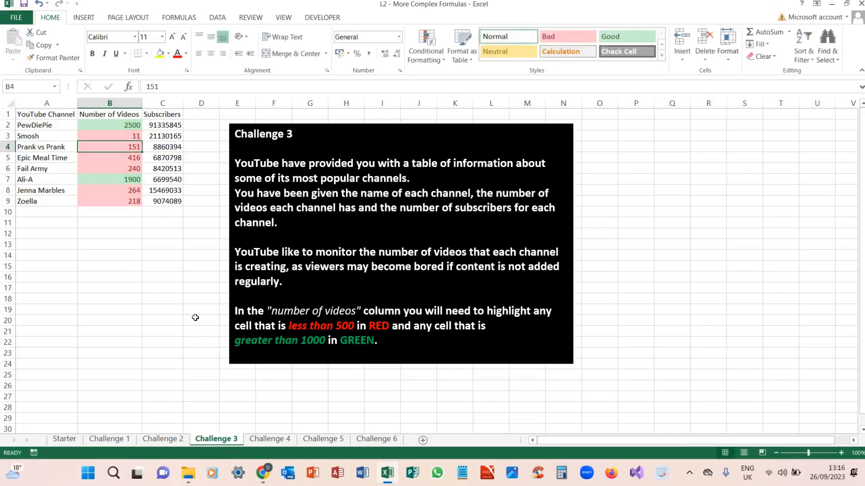
key(ctrl+z)
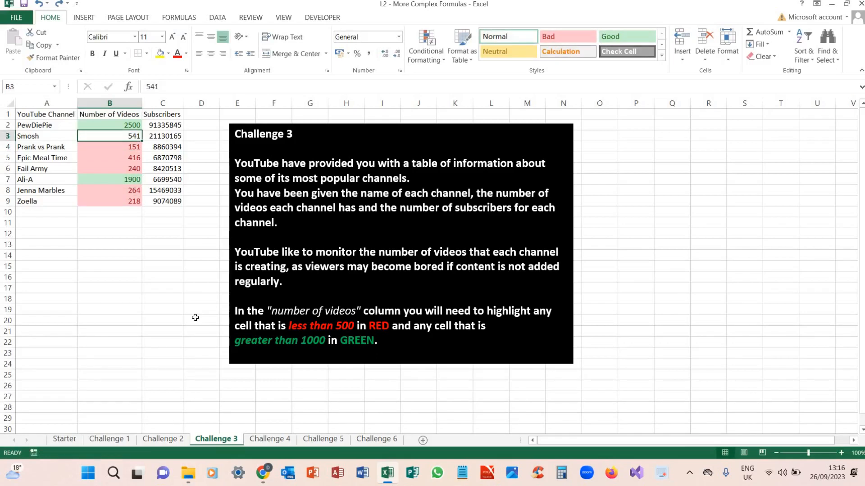
Step: On the Challenge 4 sheet, clear the heading in D1 and enter Partner or Not as the new column heading
click(268, 440)
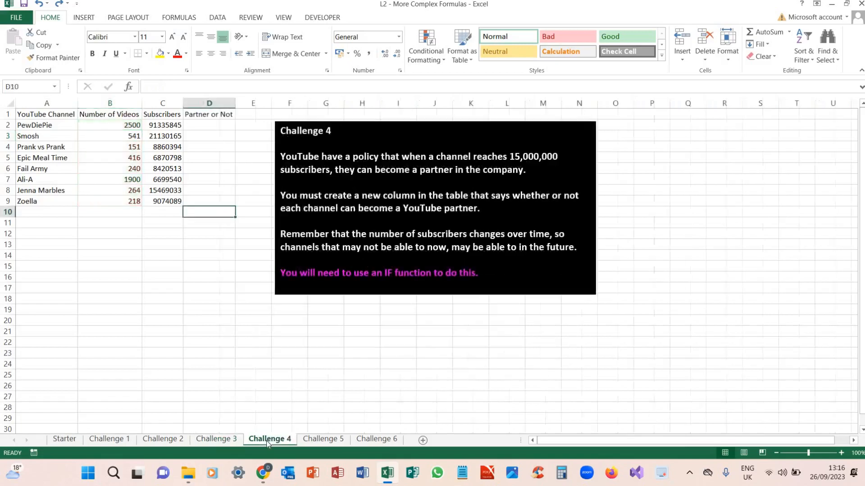
click(222, 117)
key(BackSpace)
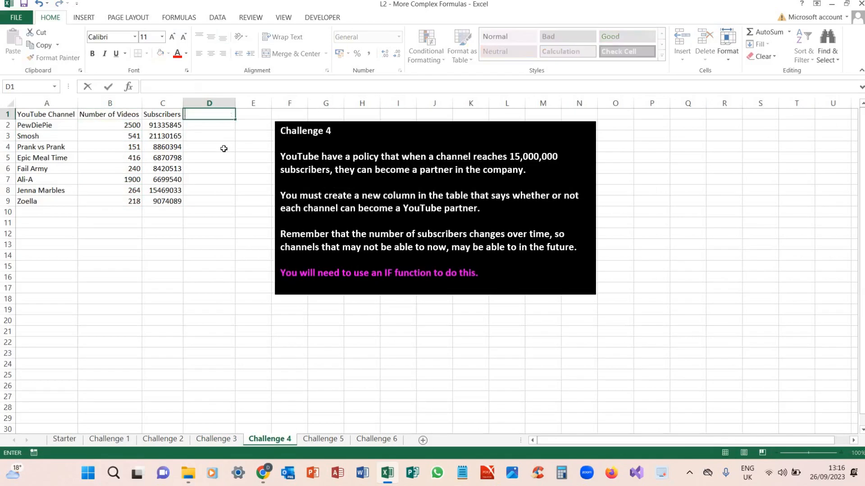
key(Down)
key(Down)
key(Down)
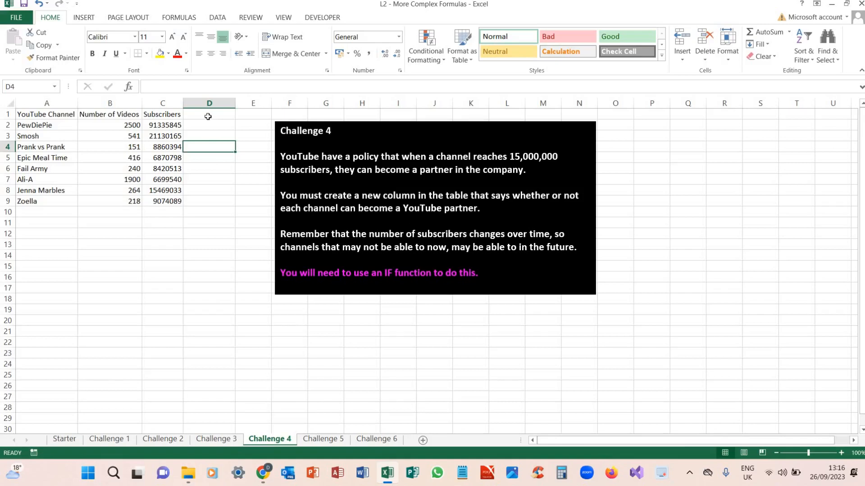
click(208, 117)
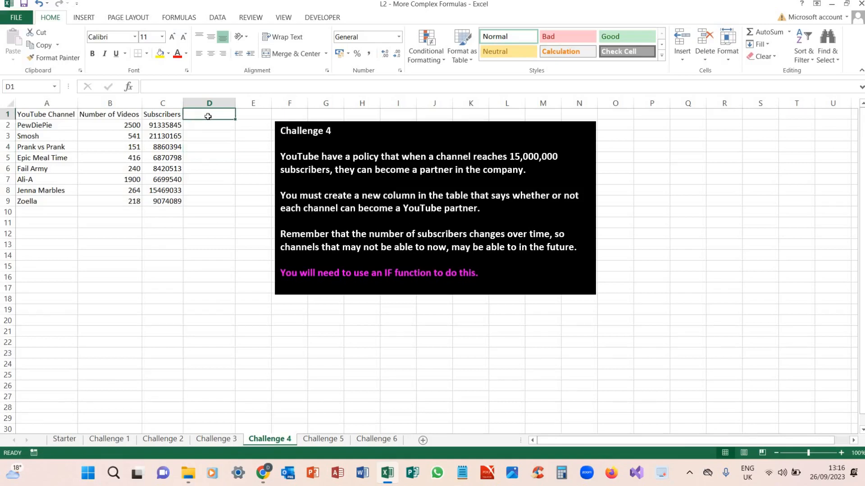
text(Part)
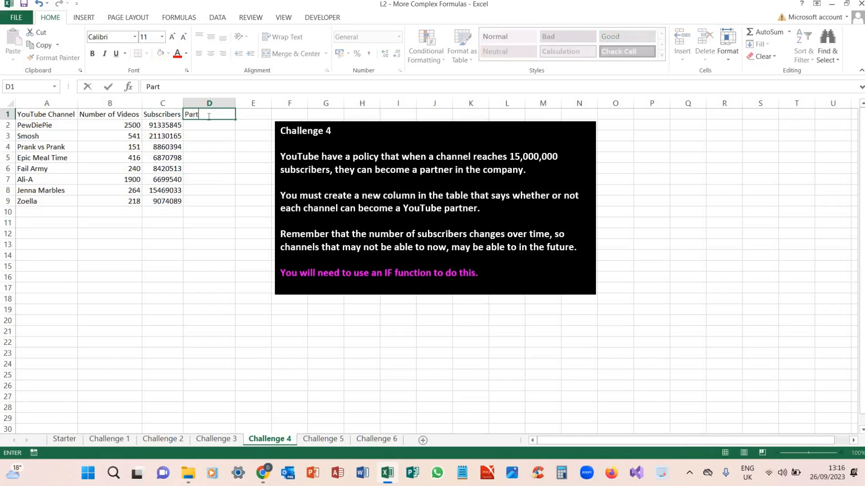
text(ner or Not)
key(Return)
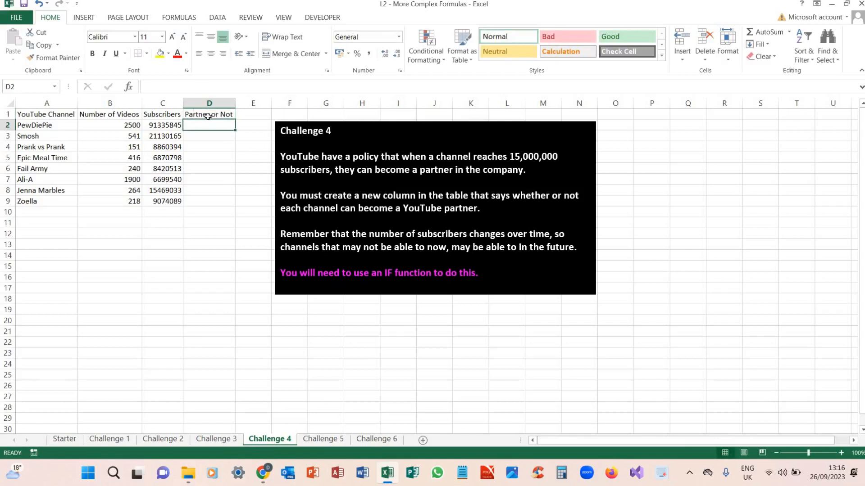
Step: Enter the PewDiePie partner formula =IF(C2>15000000,"Partner","Not Partner") in D2
text(=IF)
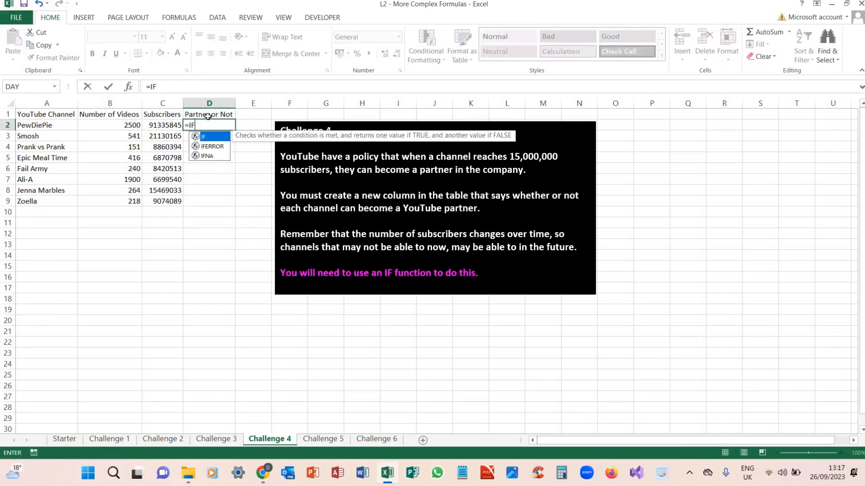
text((C2)
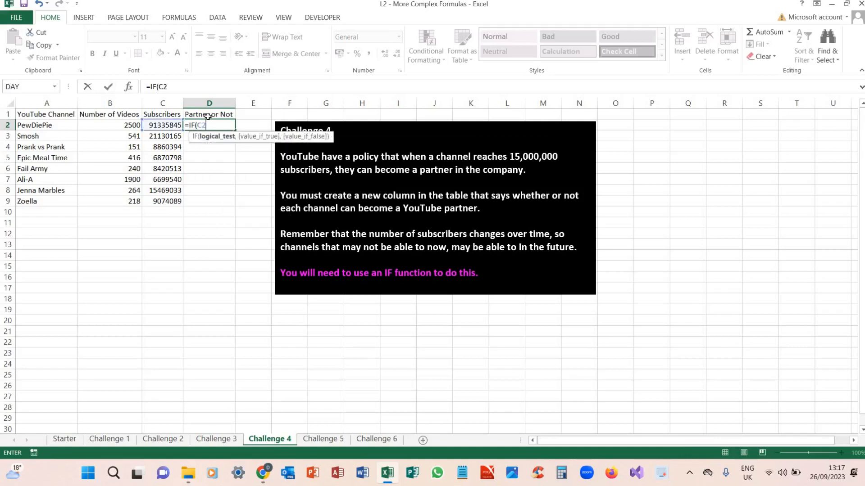
text(>15000000,")
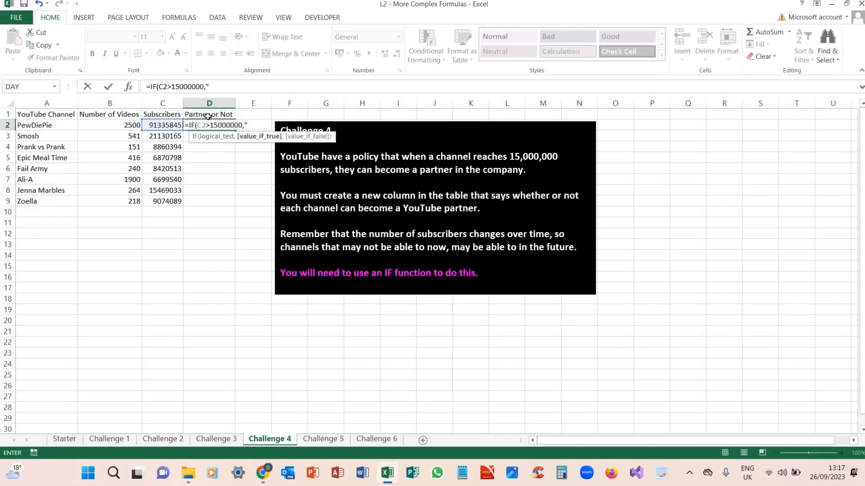
text(Partner",)
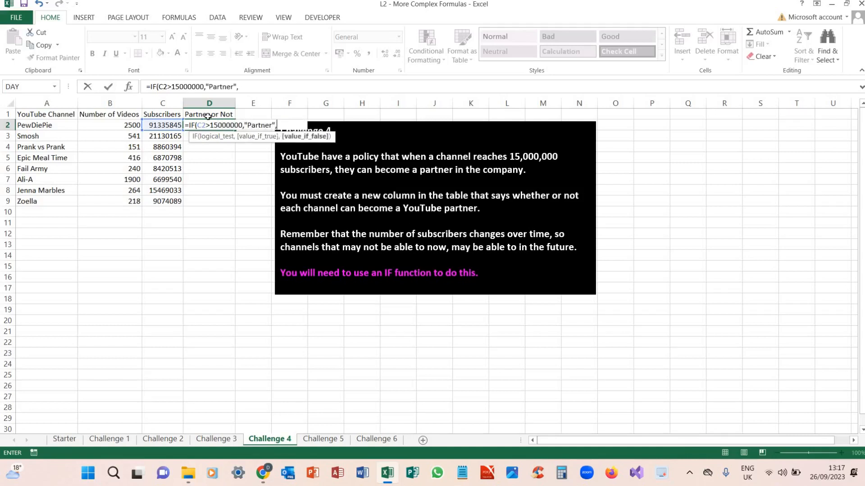
text("Not par)
key(BackSpace)
key(BackSpace)
key(BackSpace)
key(BackSpace)
text(tner")
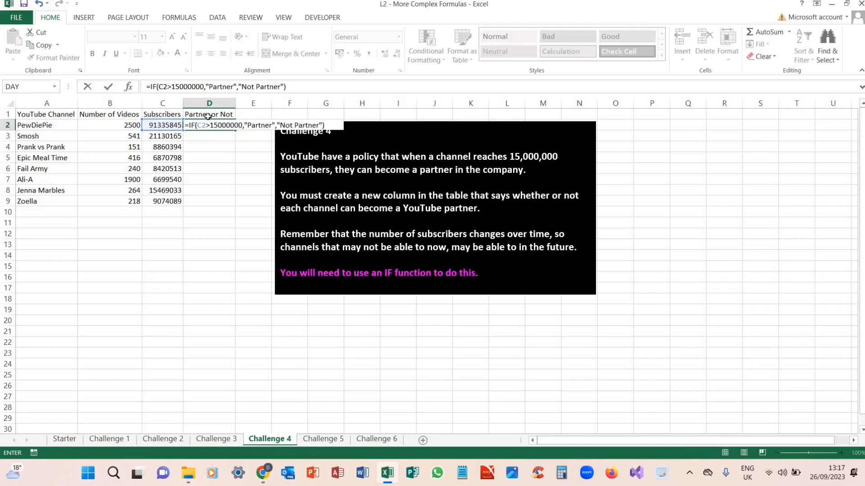
key(Return)
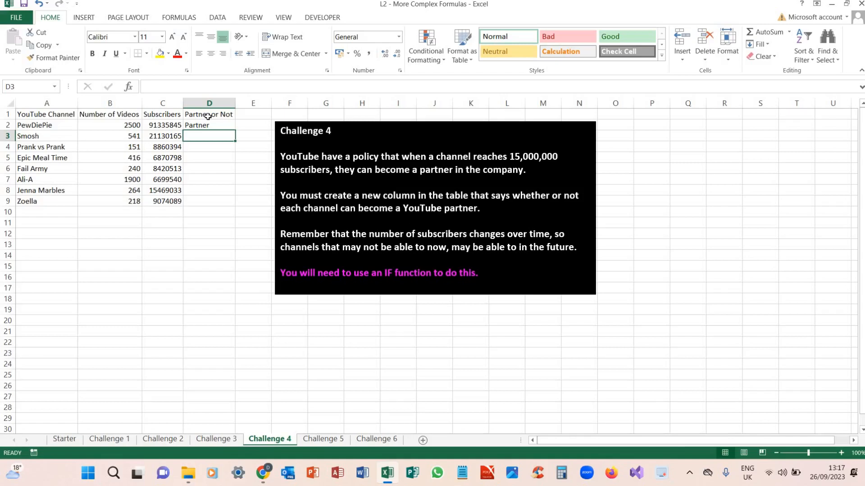
Step: Enter the Smosh partner formula =IF(C3>15000000,"Partner","Not Partner") in D3
text(=IF)
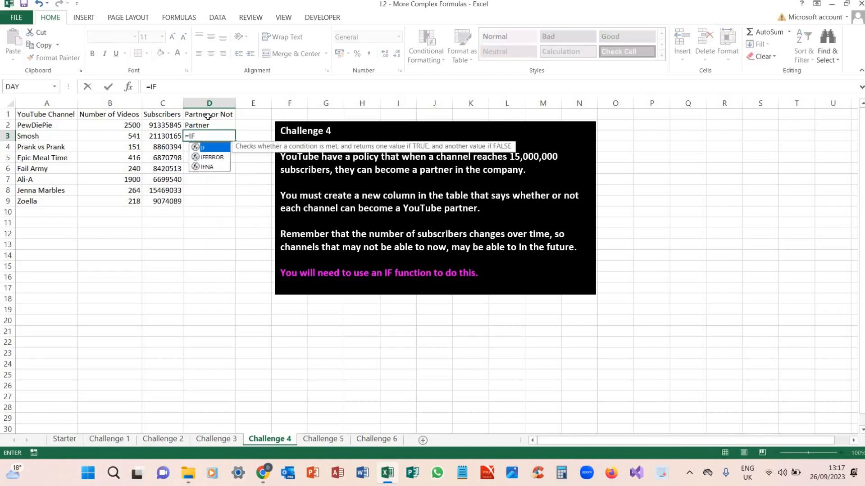
text(()
click(157, 138)
text(>15000000,"P)
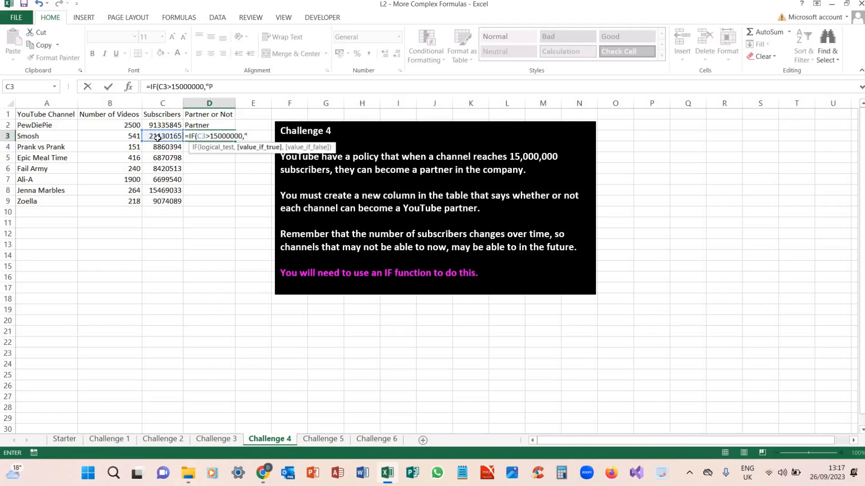
text(artner",")
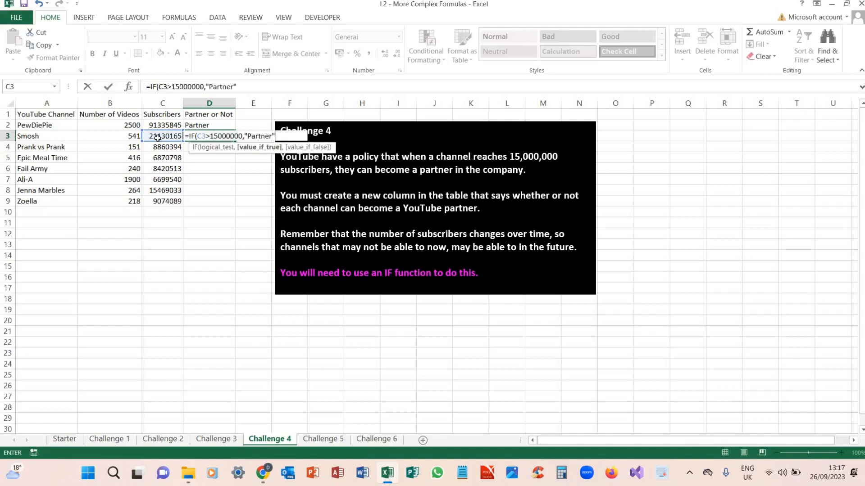
text(No)
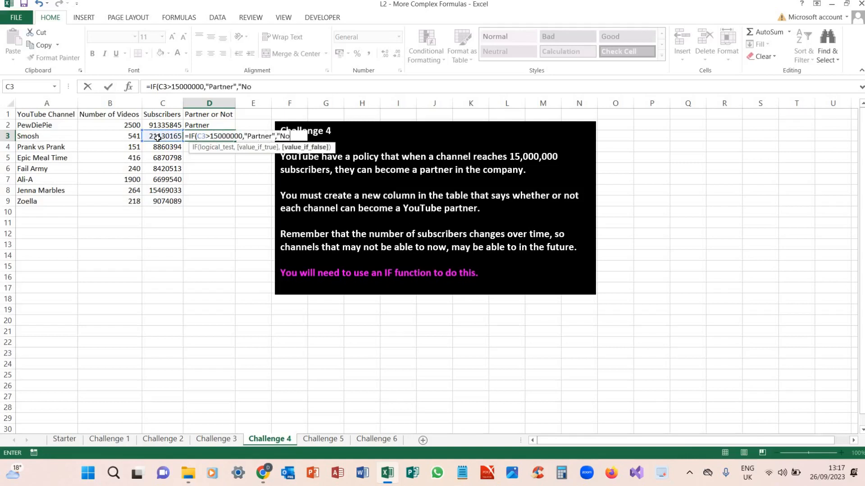
text(t Partner"))
key(Return)
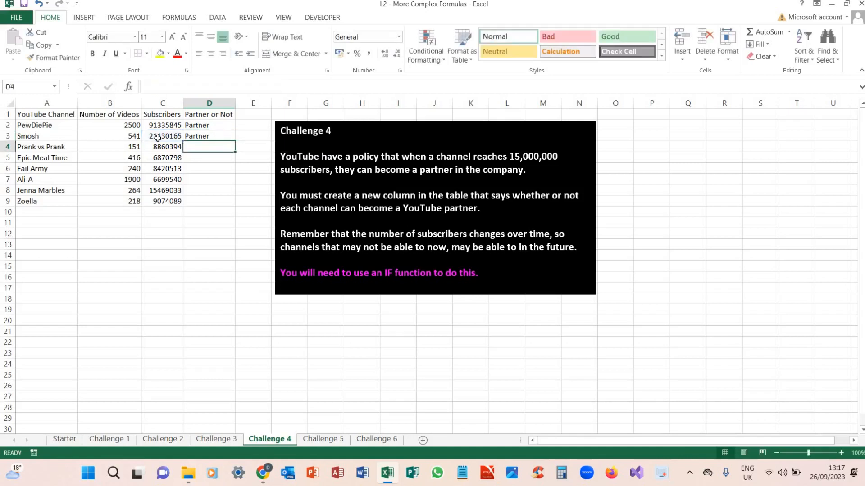
Step: Enter the Prank vs Prank partner formula =IF(C4>15000000,"Partner","Not Partner") in D4
text(=)
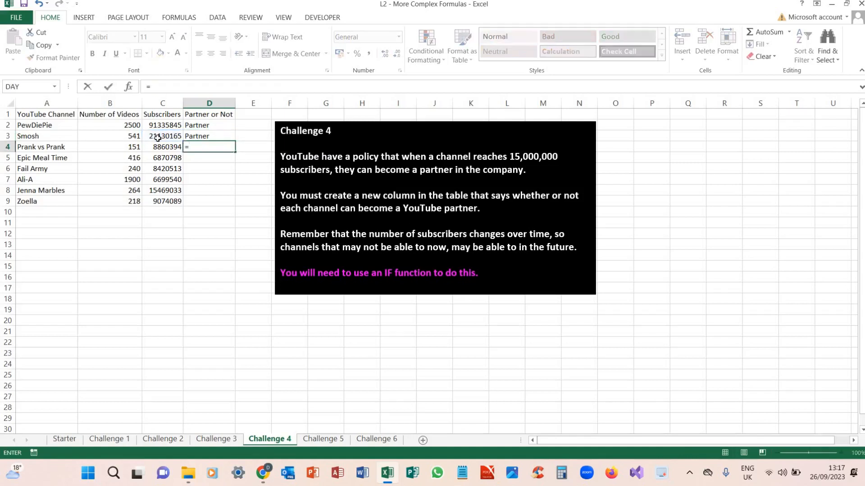
text(IF()
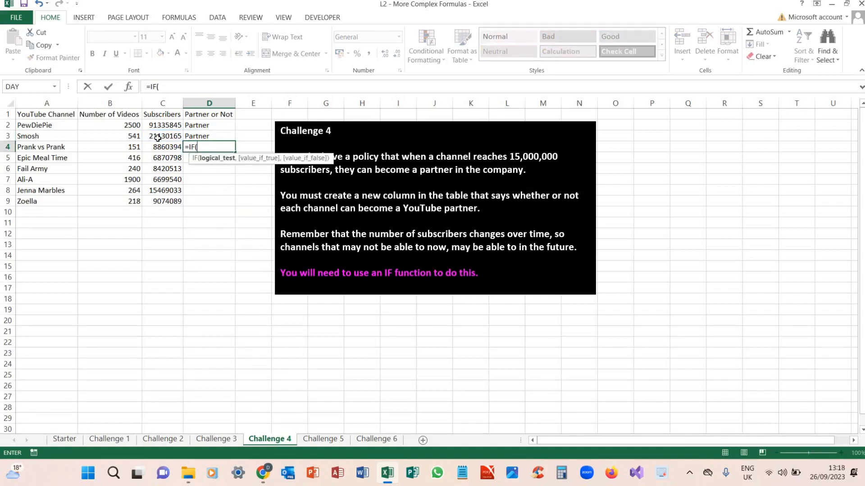
text(C4>15)
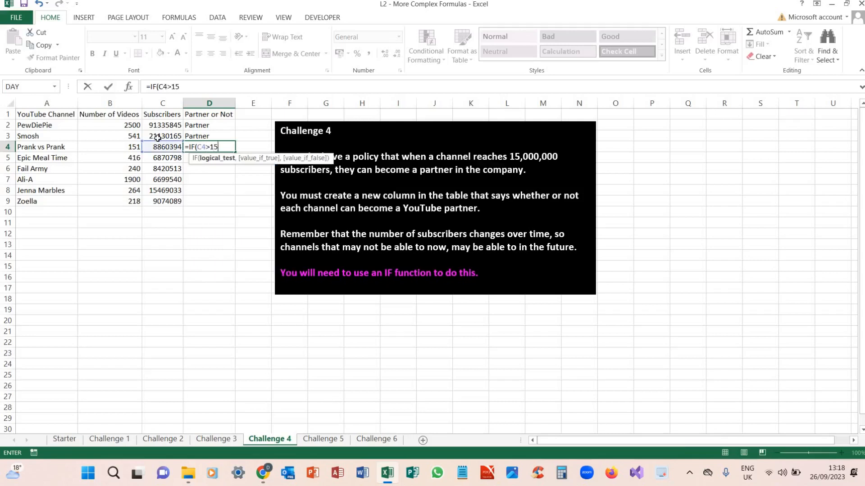
text(000000,")
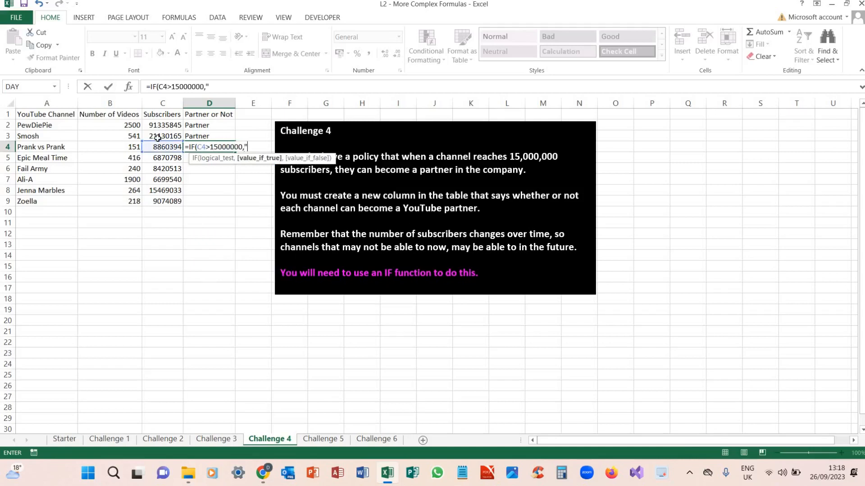
text(Partner",")
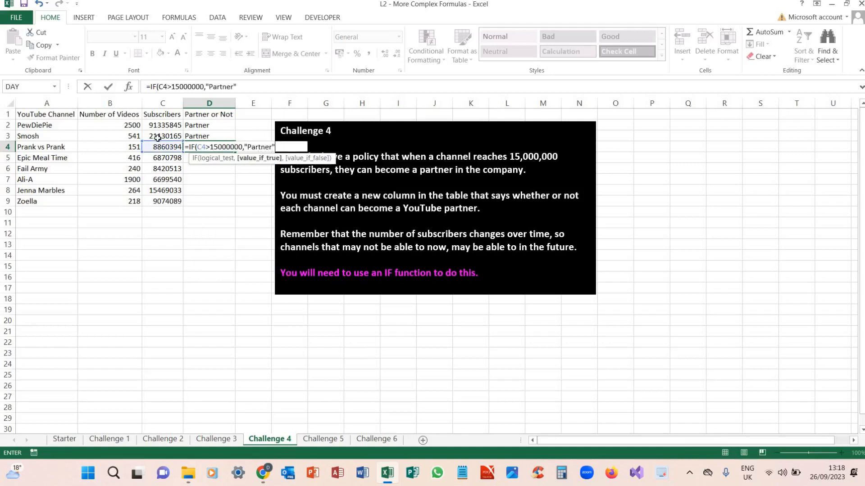
text(Not)
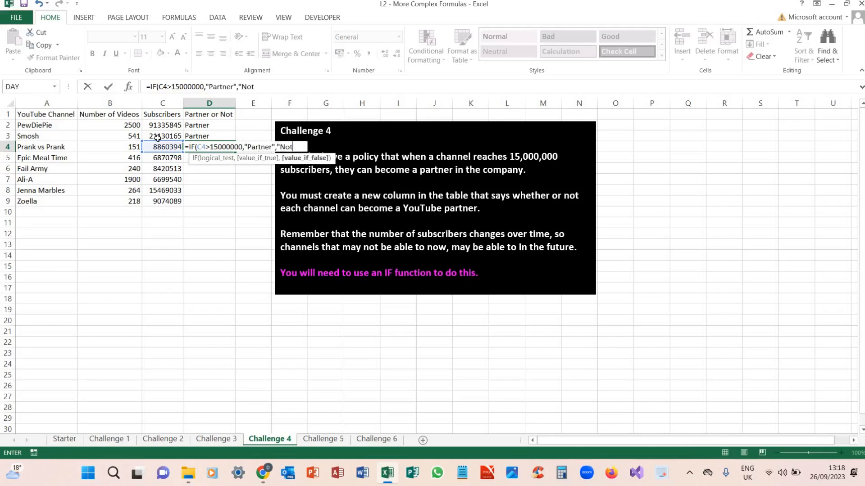
text( Partner")
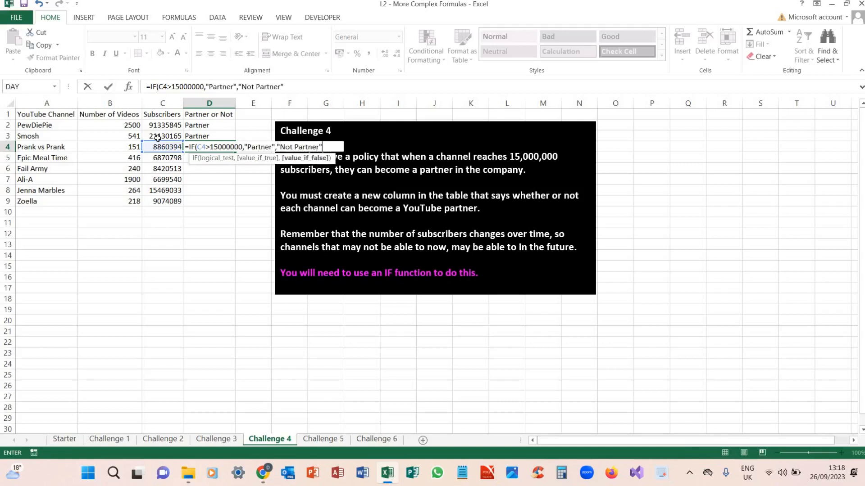
key(Return)
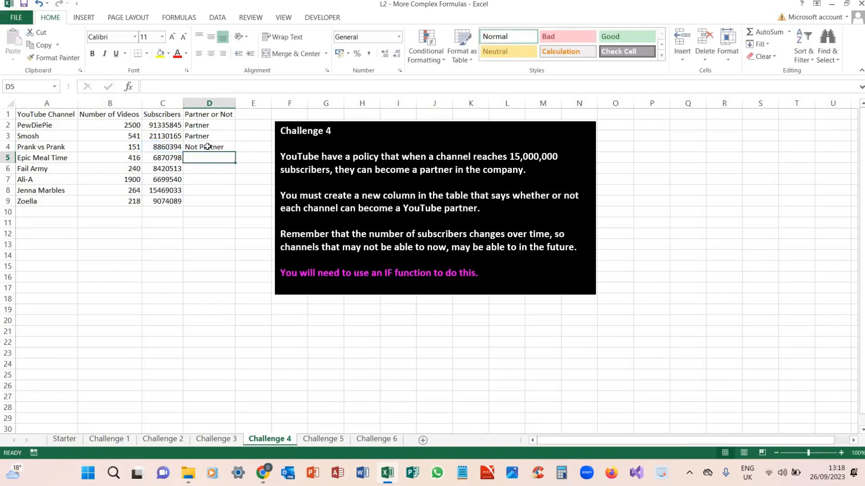
Step: Fill the partner formula from D4 down through D9 for the remaining channels
click(220, 148)
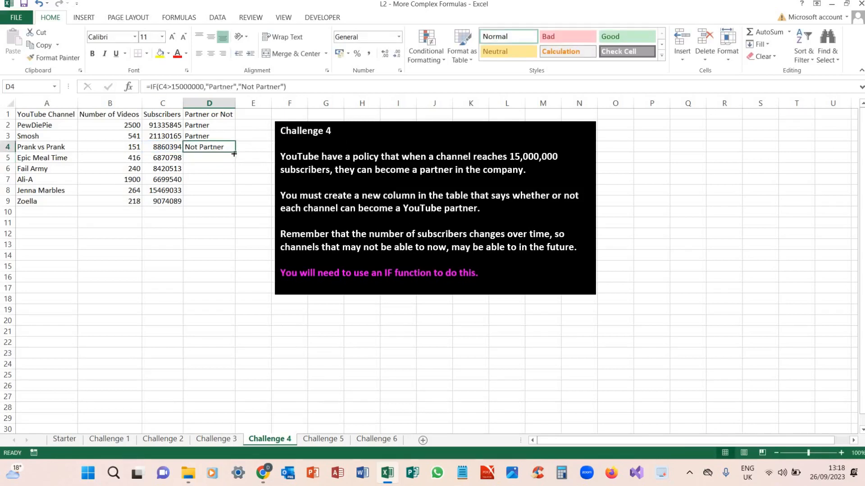
drag(235, 154, 230, 205)
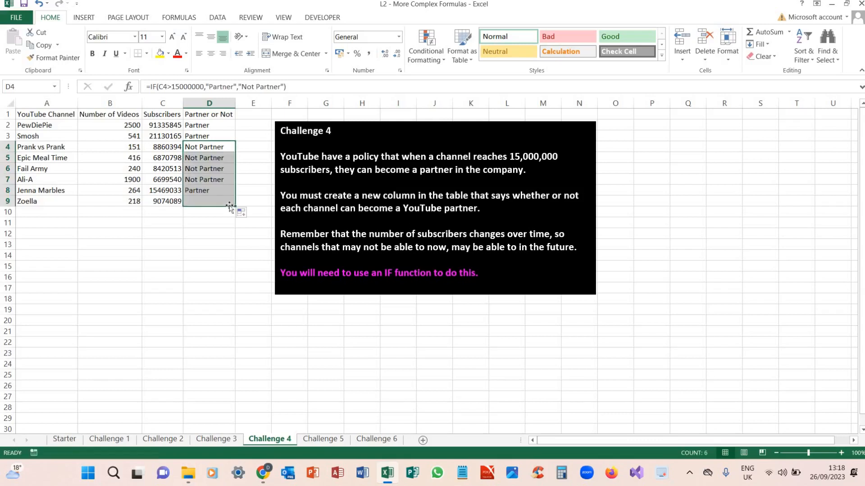
click(217, 224)
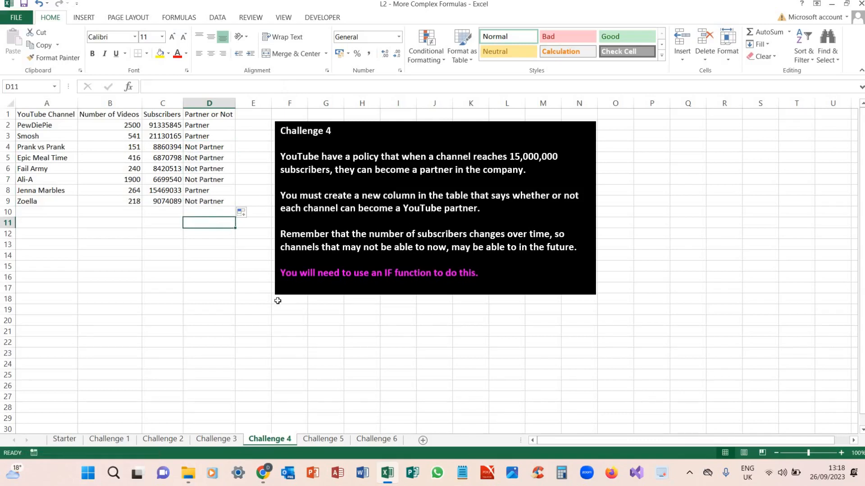
Step: On the Challenge 5 sheet, enter the profit-each formula =C5-B5 in D5 and fill it down to D10
click(323, 439)
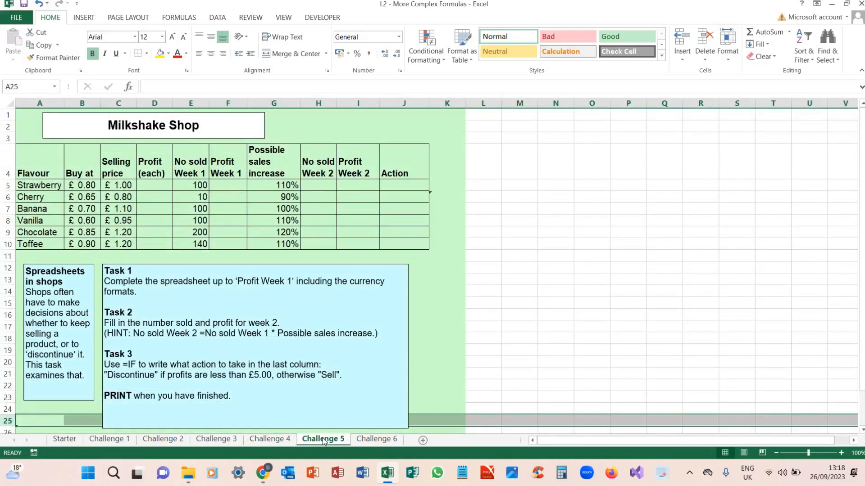
click(152, 190)
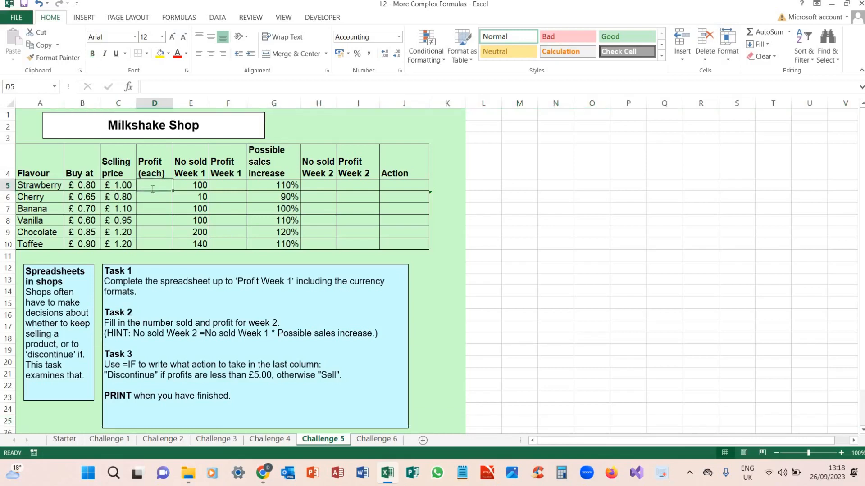
text(=)
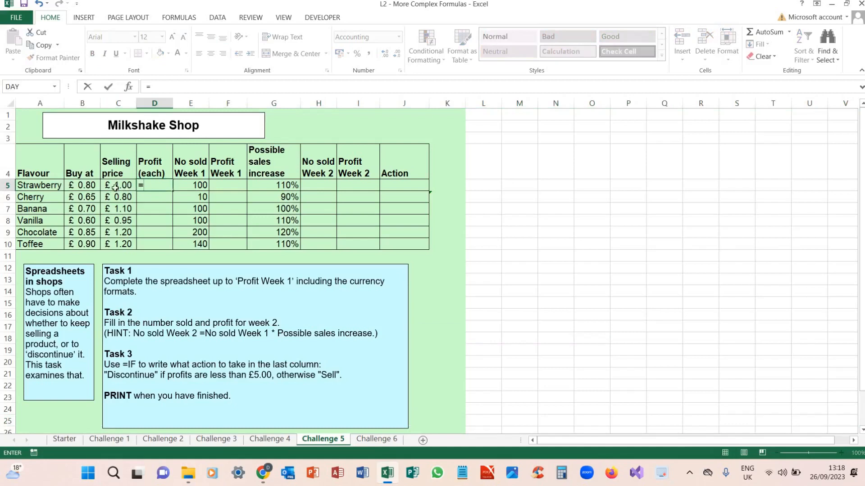
click(115, 189)
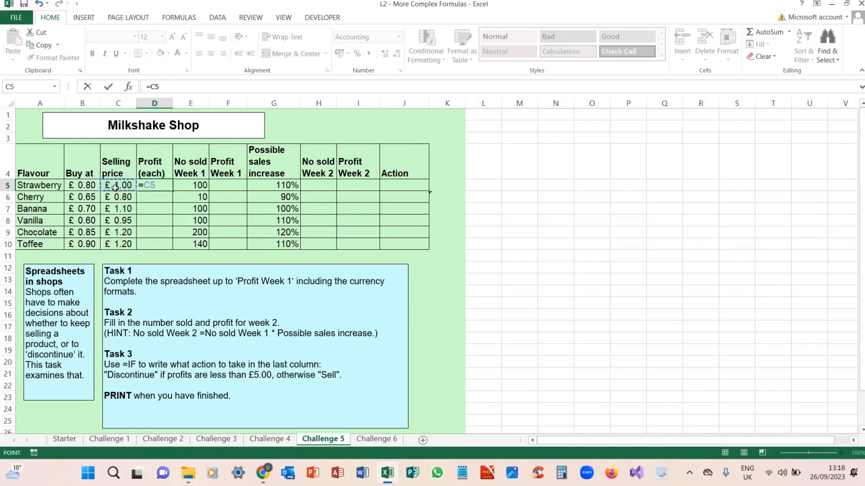
text(-)
click(82, 185)
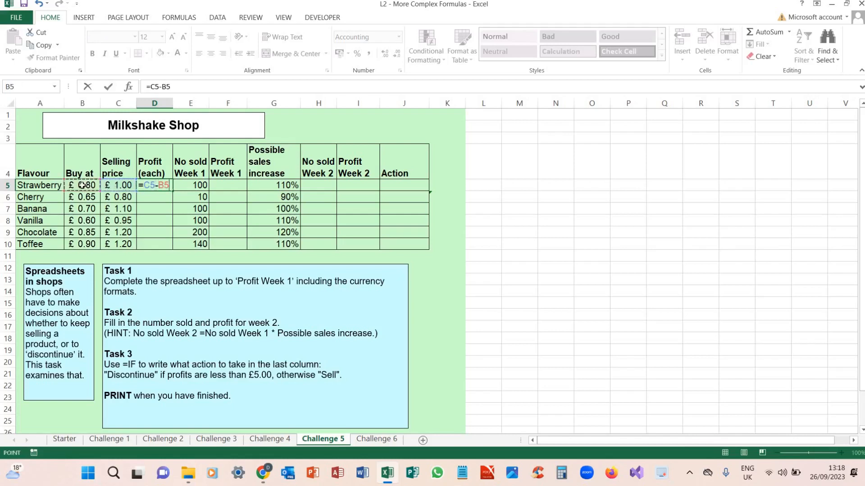
key(Return)
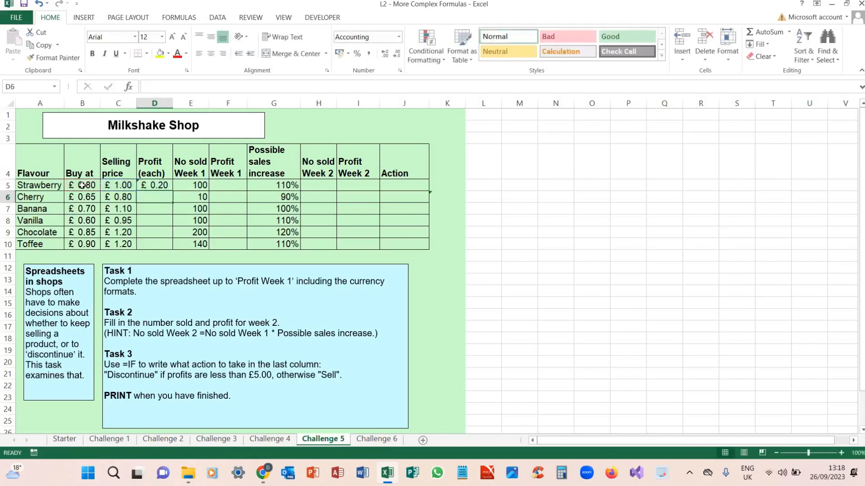
click(168, 186)
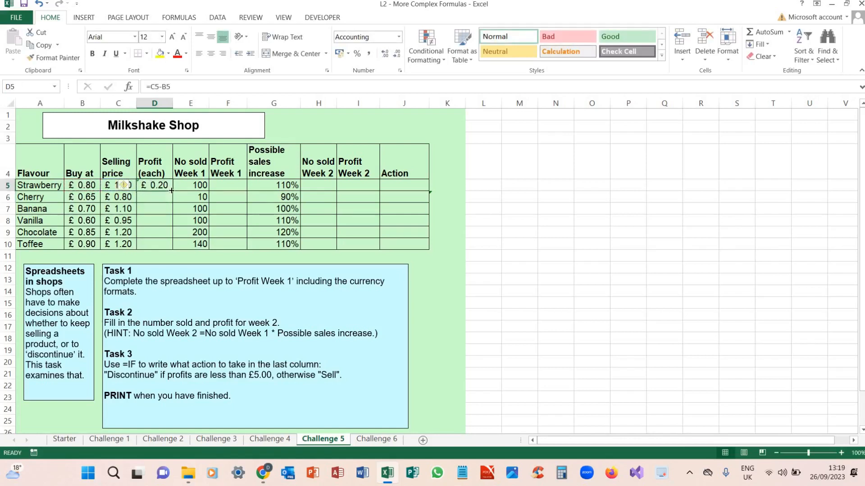
drag(172, 190, 171, 247)
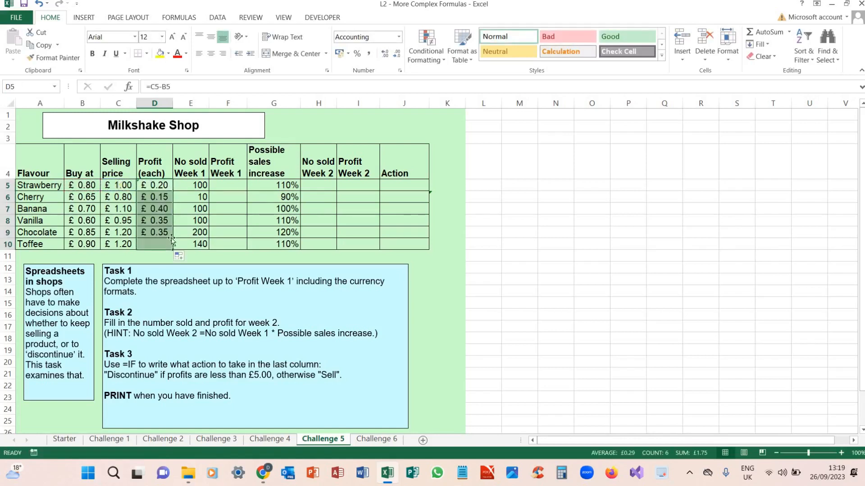
Step: Enter the Profit Week 1 formula =D5*E5 in F5 and fill it down to F10
click(234, 184)
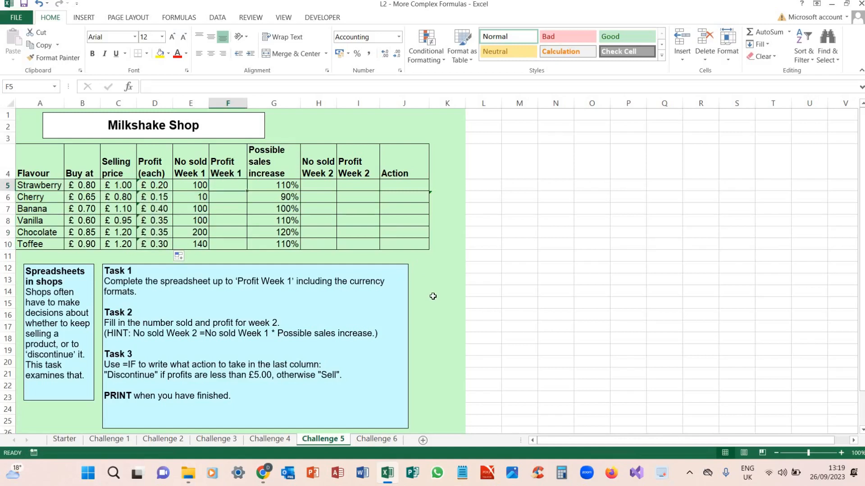
text(=)
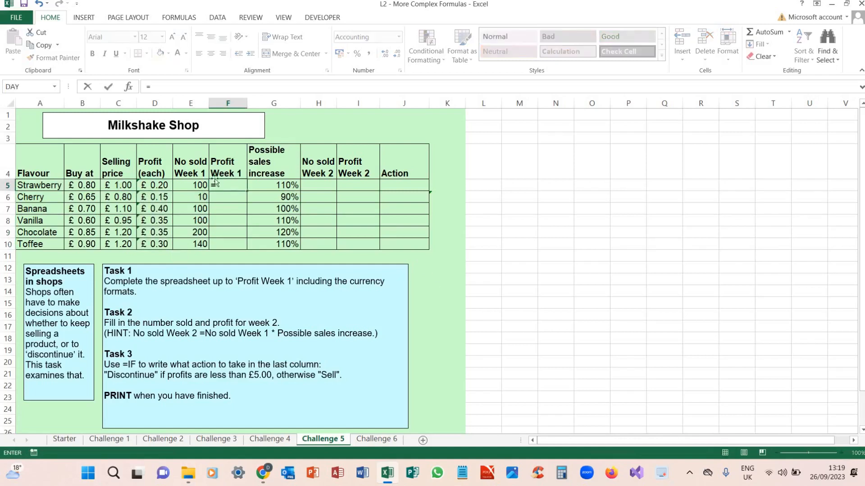
click(165, 185)
text(*)
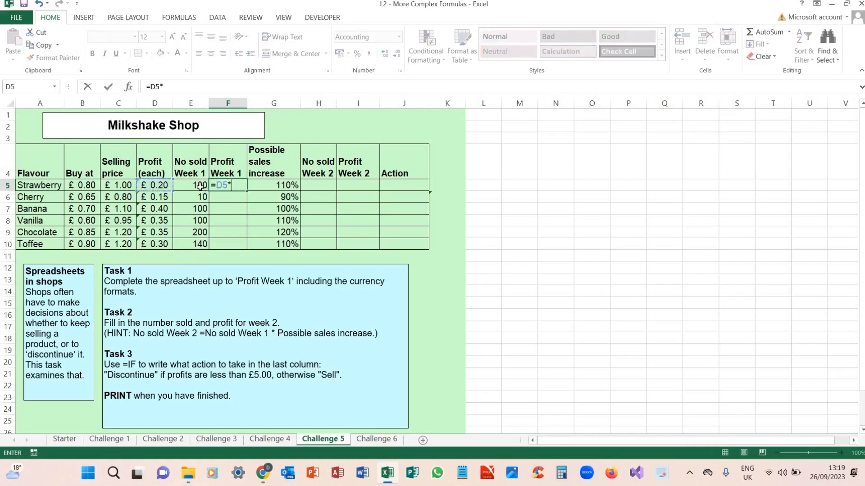
click(198, 186)
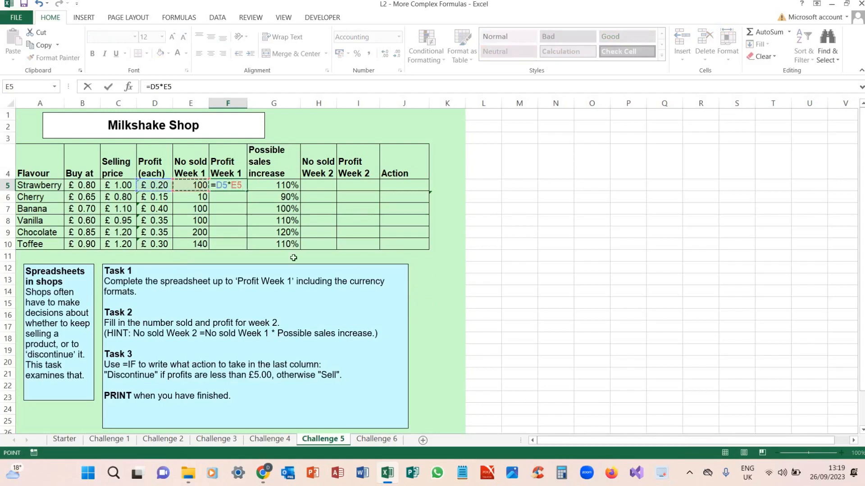
key(Return)
click(243, 186)
drag(246, 191, 237, 253)
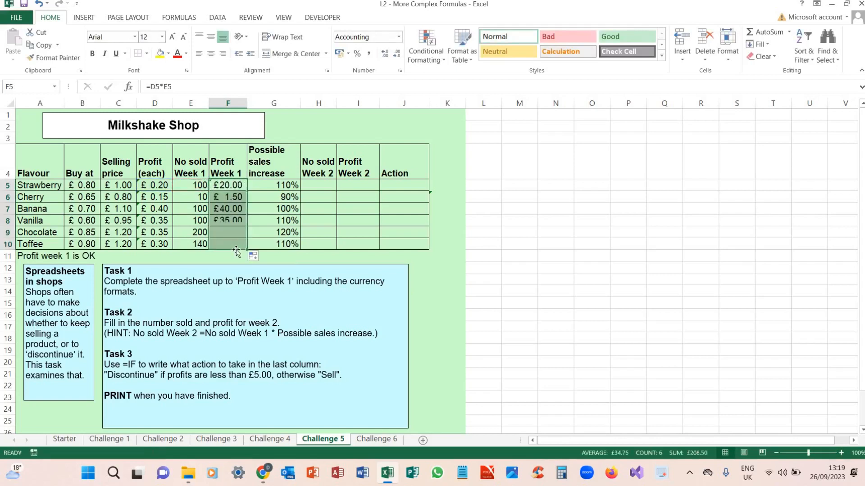
Step: Enter =F5*G5 in H5 for the number sold in week 2 and fill it down to H10
click(313, 184)
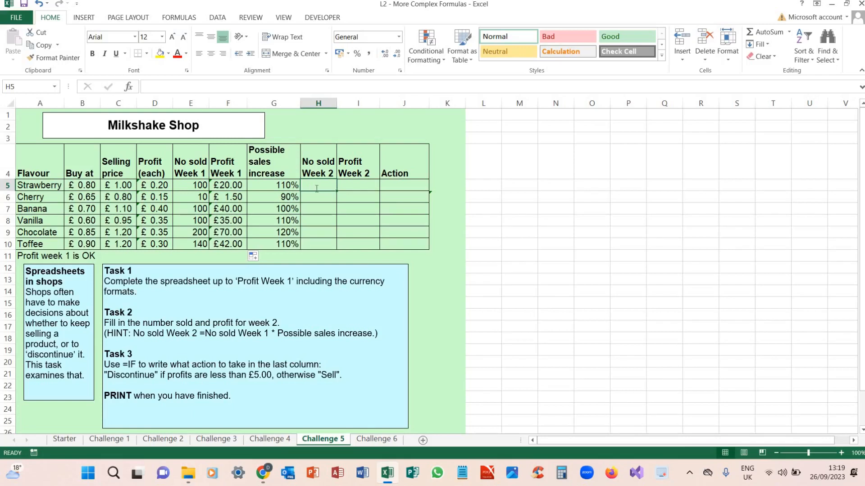
text(=)
click(228, 184)
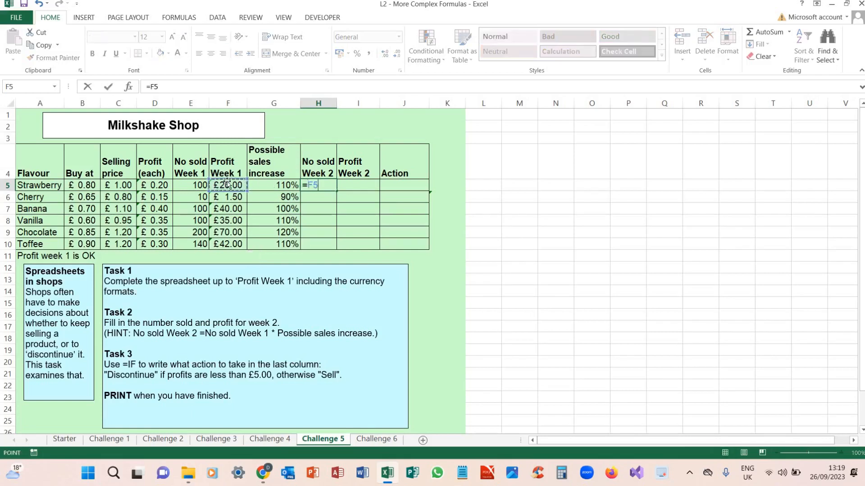
text(*)
click(266, 185)
key(Return)
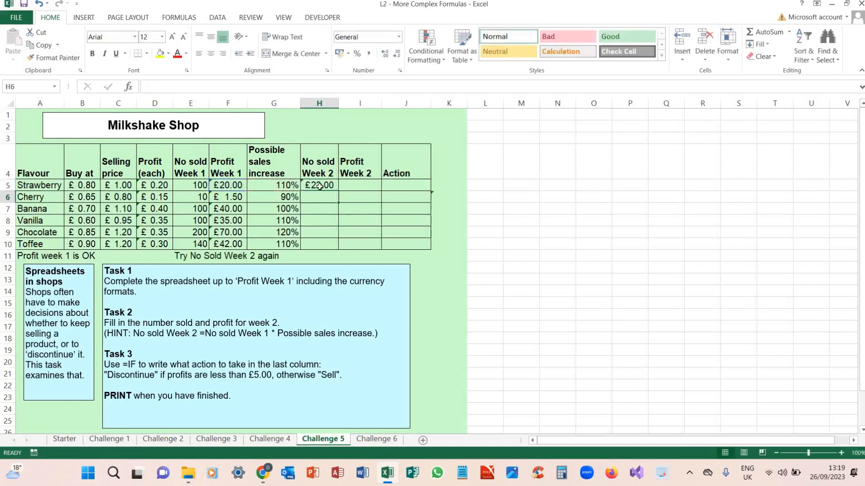
click(336, 188)
drag(338, 190, 332, 244)
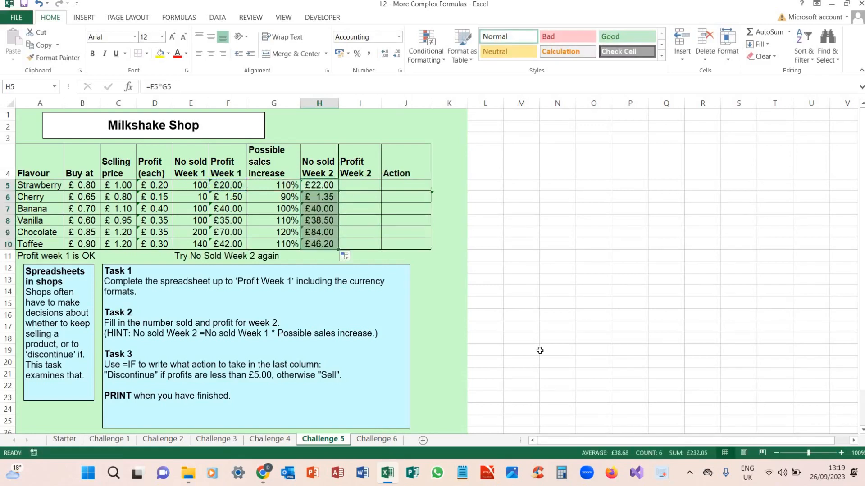
Step: Change the number format of the No sold Week 2 cells H5:H10 to Text and right-align them
key(Right)
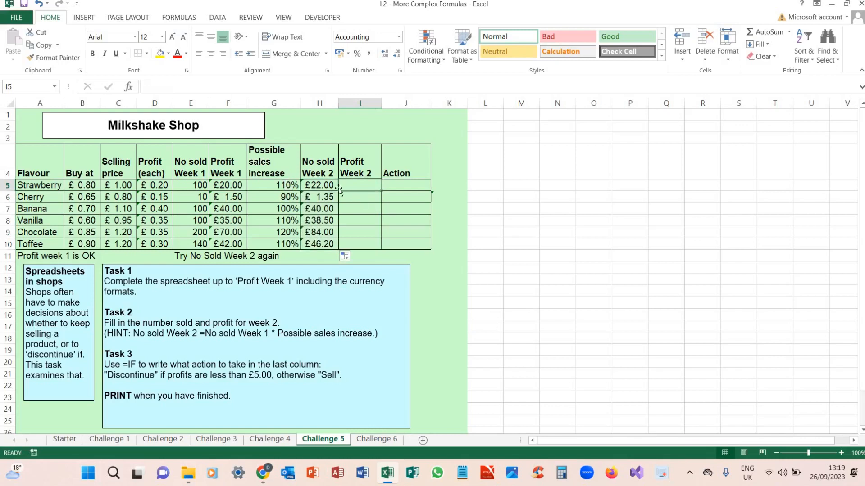
drag(320, 185, 319, 244)
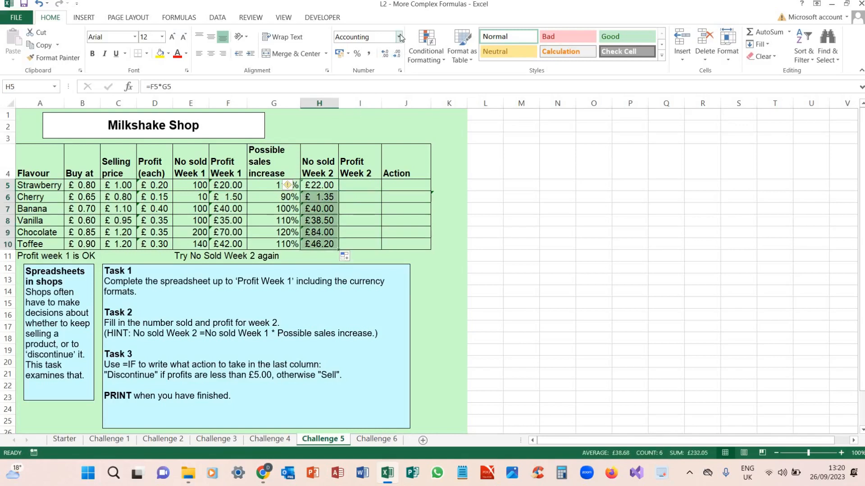
click(399, 37)
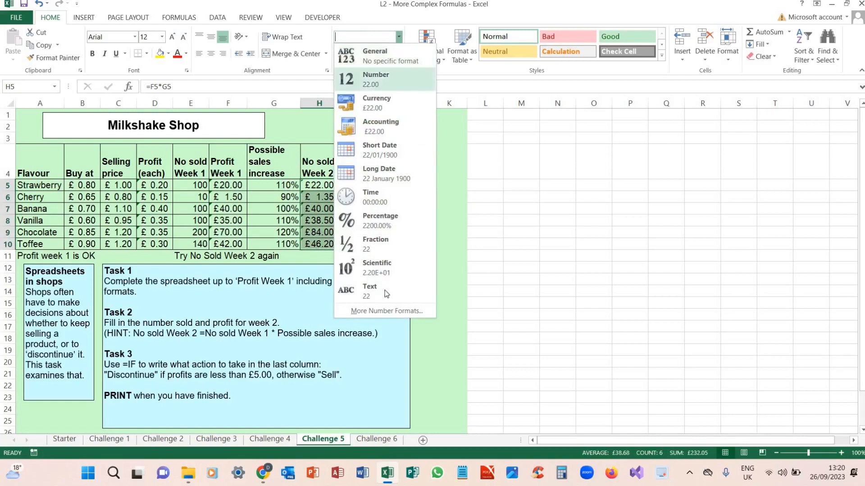
click(385, 290)
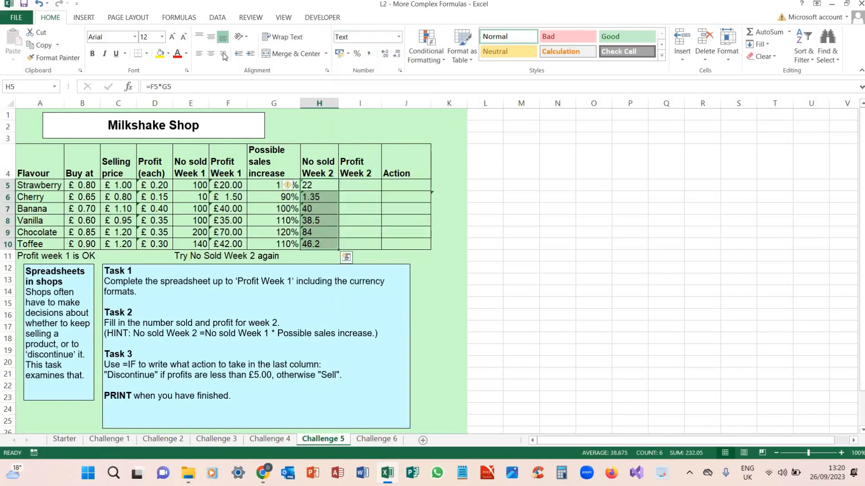
Step: Enter the Profit Week 2 formula =H5+E5*D5 in I5 and fill it down to I10
click(367, 184)
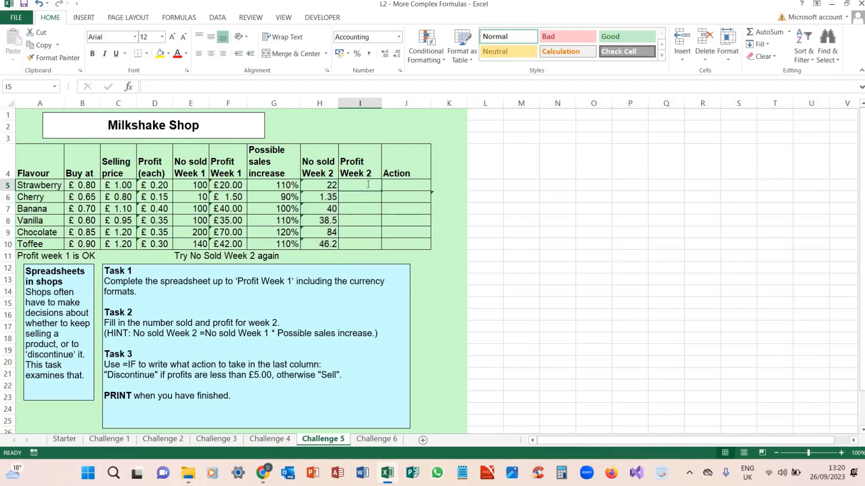
text(=)
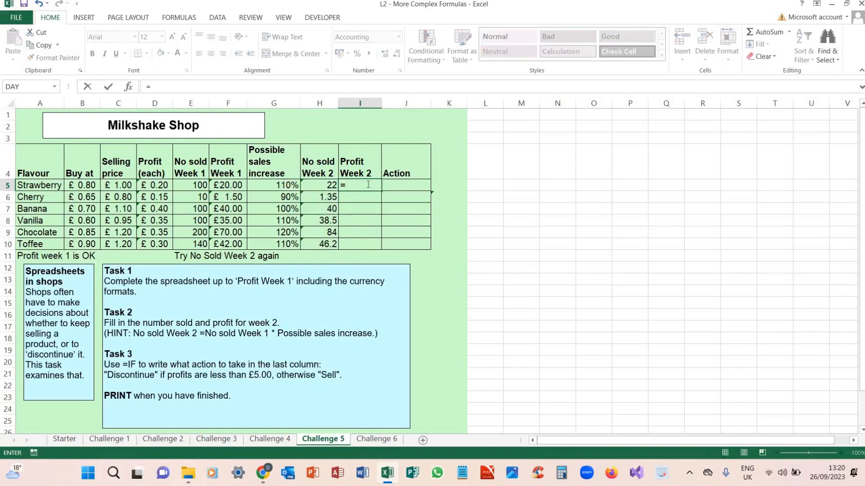
click(319, 185)
text(+)
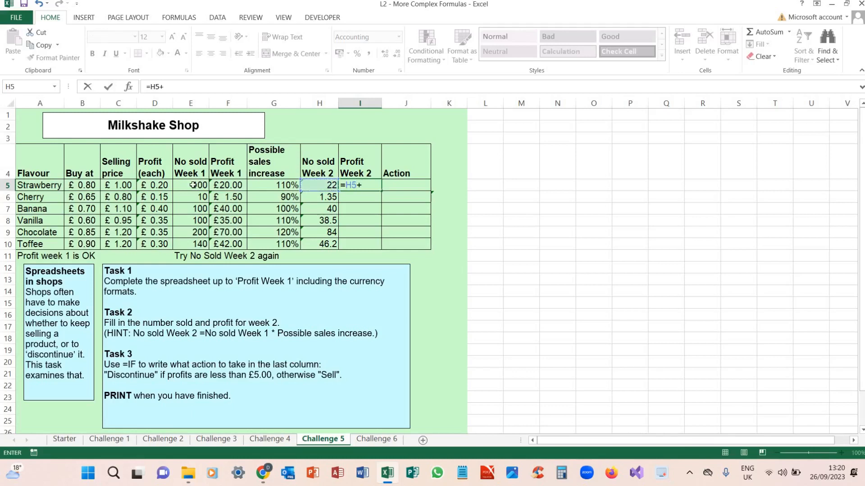
click(193, 185)
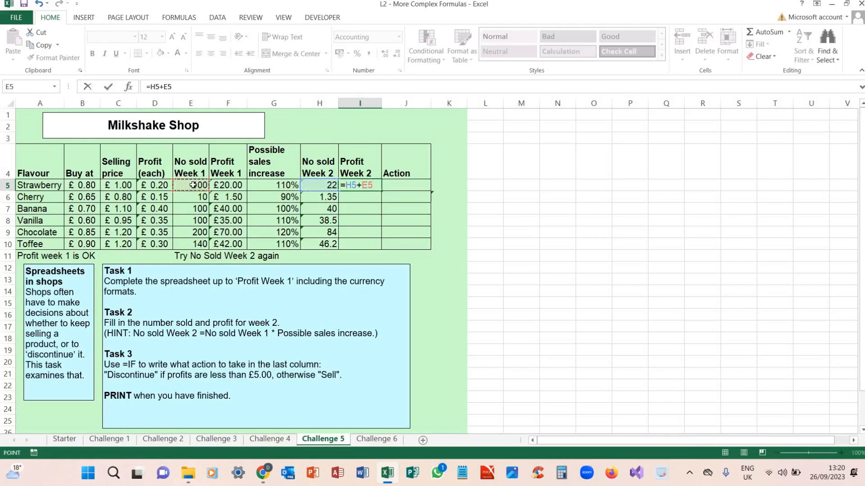
text(*)
click(150, 186)
key(Return)
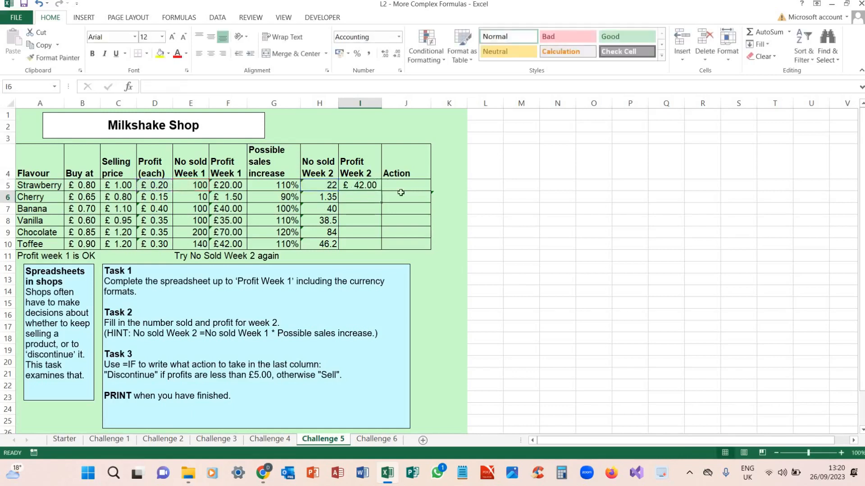
click(370, 185)
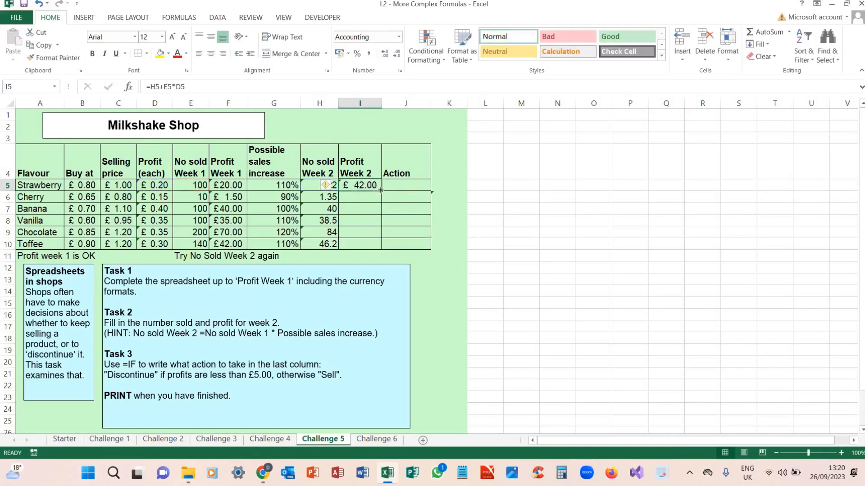
drag(381, 190, 376, 248)
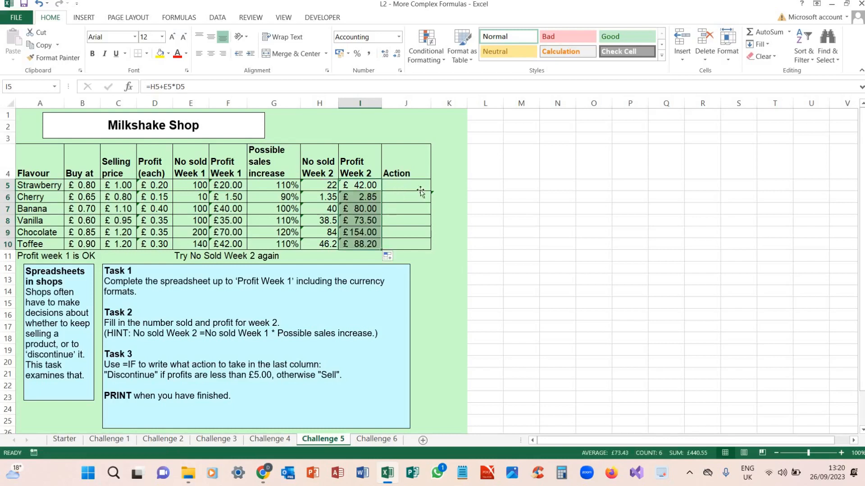
Step: Enter the Action formula =IF(I5<5,"Discontinue","Sell") in J5, fill it down to J10, and check the formulas in columns J and K
key(Right)
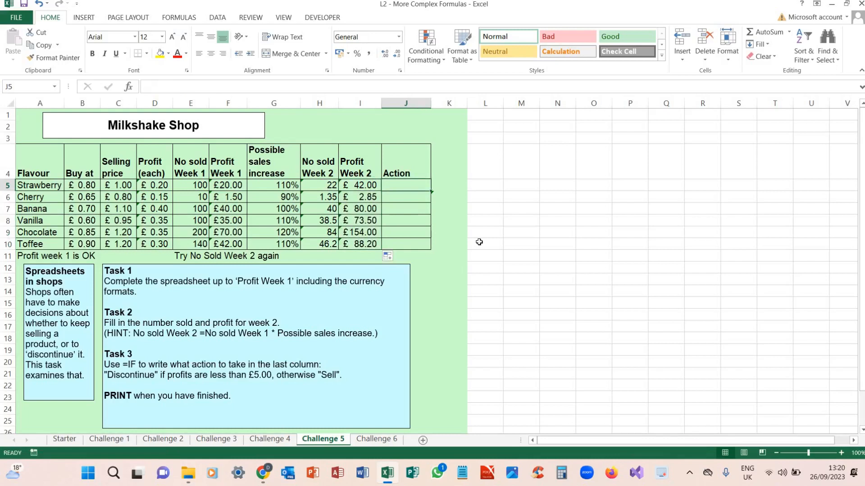
text(=IF()
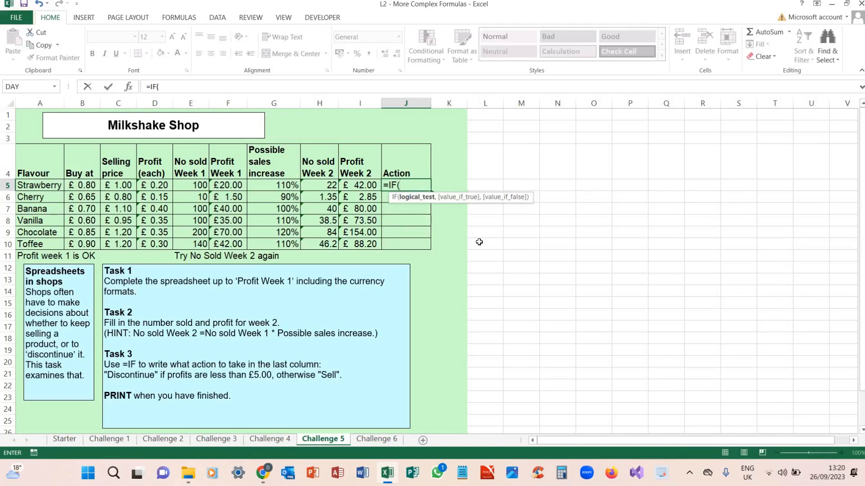
click(364, 186)
text(<5,"Discontinue","Sell"))
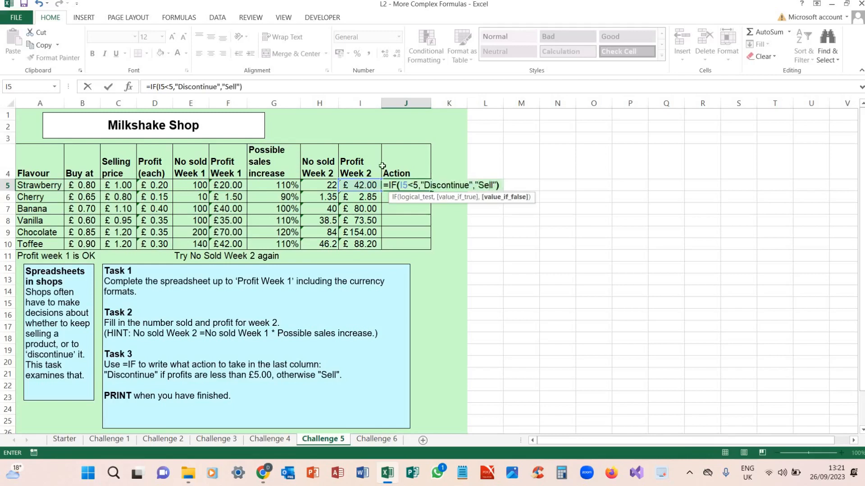
key(ctrl+Return)
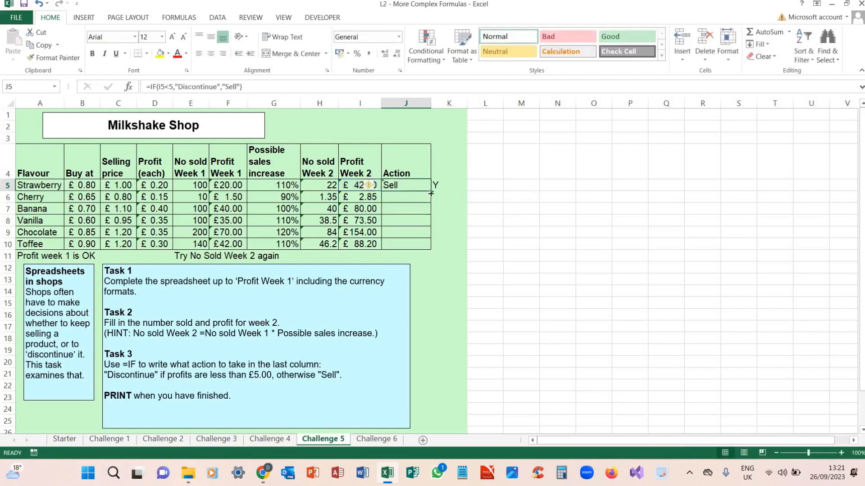
drag(429, 227, 459, 246)
click(459, 246)
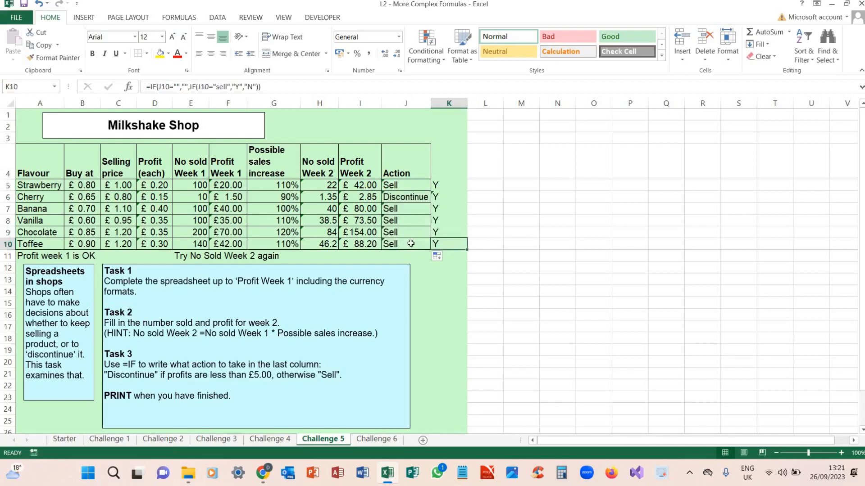
click(436, 196)
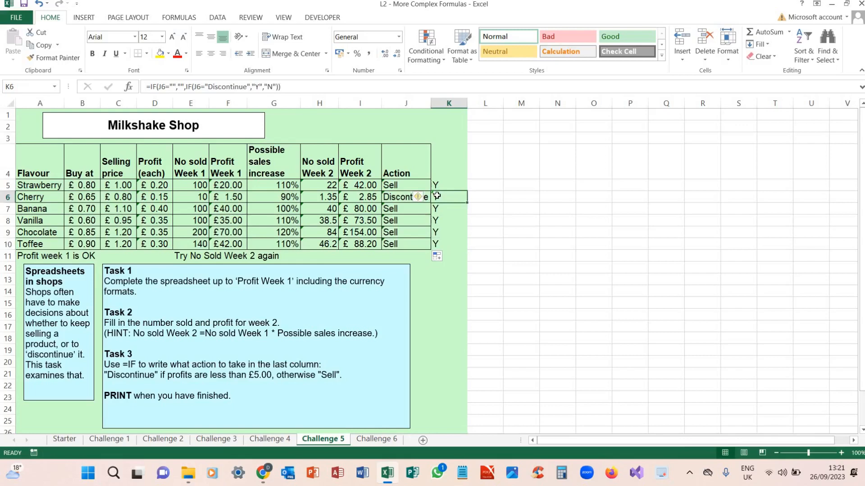
click(395, 197)
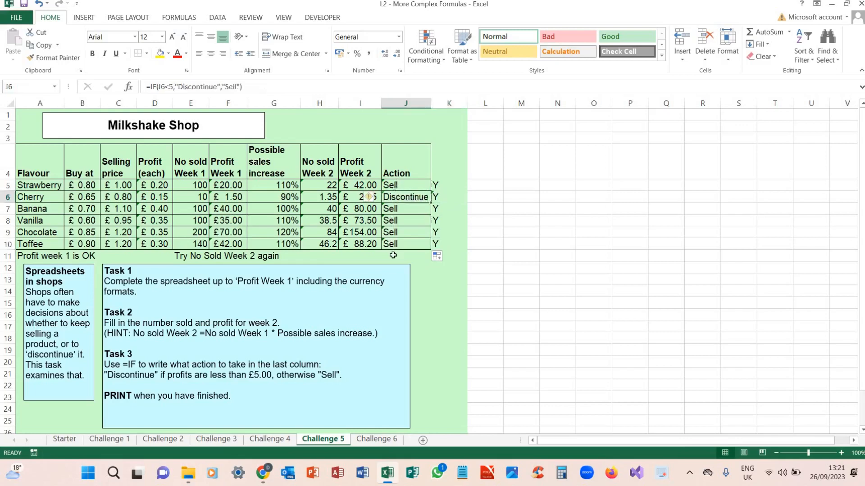
Step: Open the Challenge 6 sheet, then switch to Chrome and read the Microsoft Support instructions for using VLOOKUP
click(377, 439)
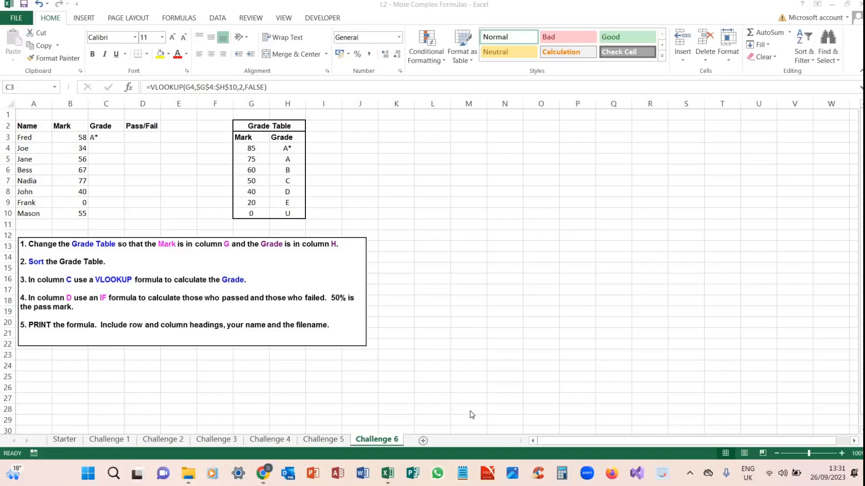
click(261, 477)
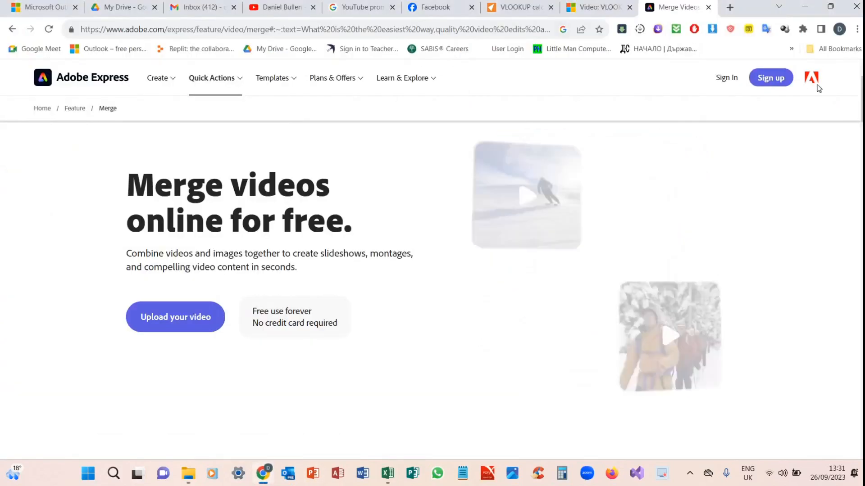
key(ctrl+shift+Tab)
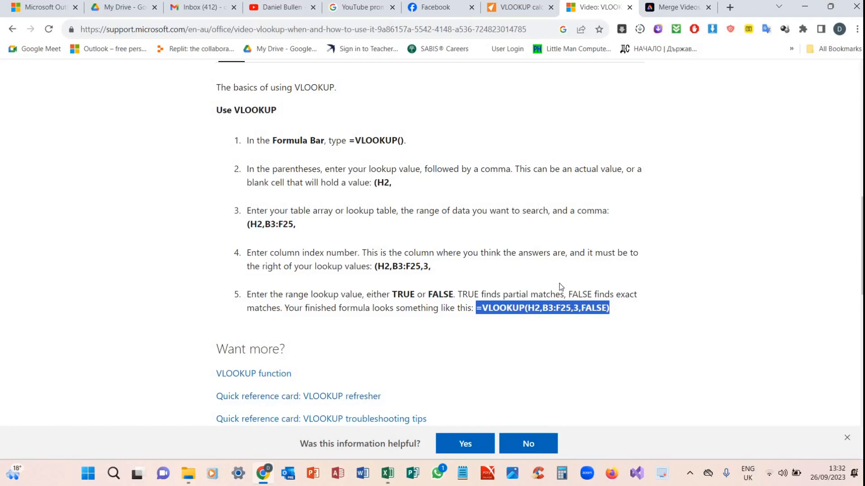
Step: Switch to Excel and change the lookup cell in C3's VLOOKUP formula to G6, keeping the range $G$4:$H$10
click(397, 477)
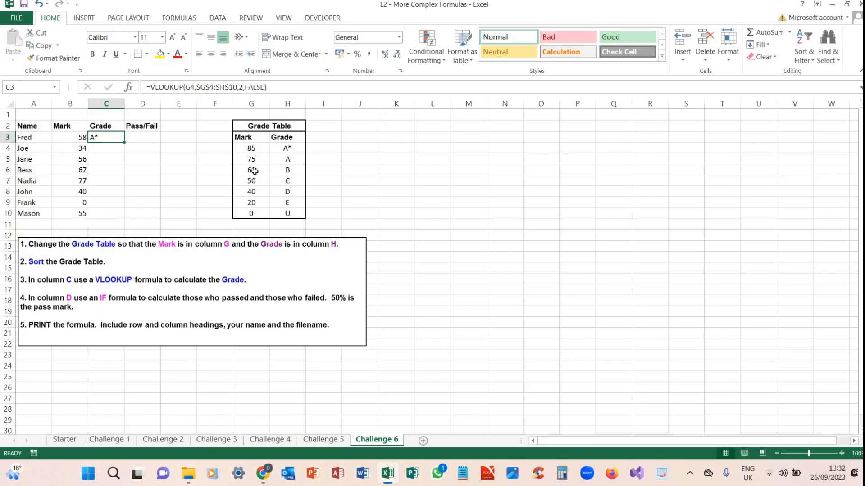
click(192, 88)
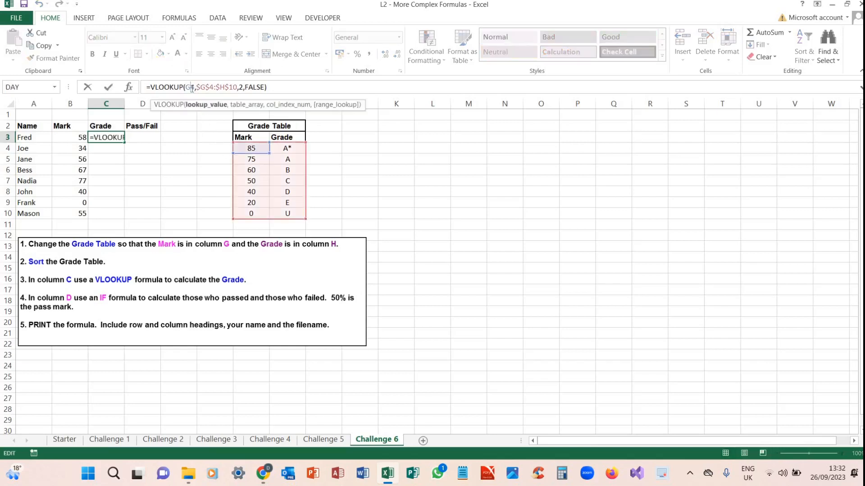
key(End)
key(BackSpace)
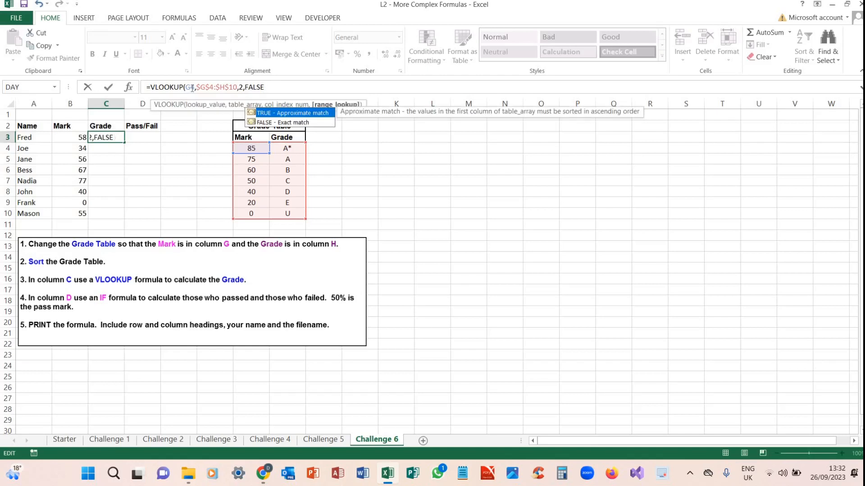
text())
click(195, 87)
key(BackSpace)
text(6)
key(Return)
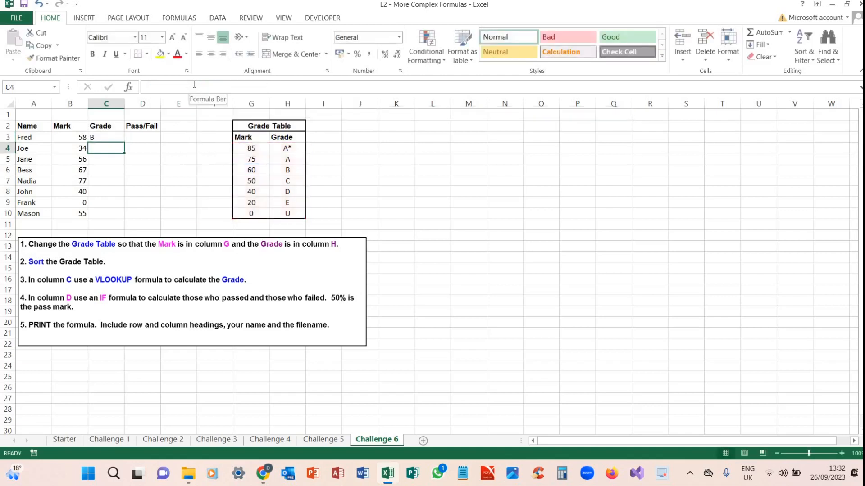
Step: Fill the Grade VLOOKUP formula from C3 down to C5, with G7 as the lookup cell in C4
click(123, 143)
drag(124, 142, 118, 162)
click(114, 144)
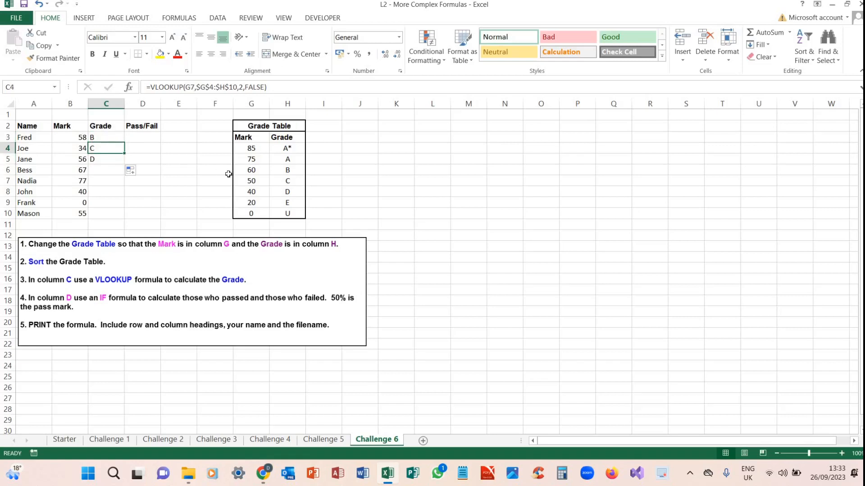
click(191, 87)
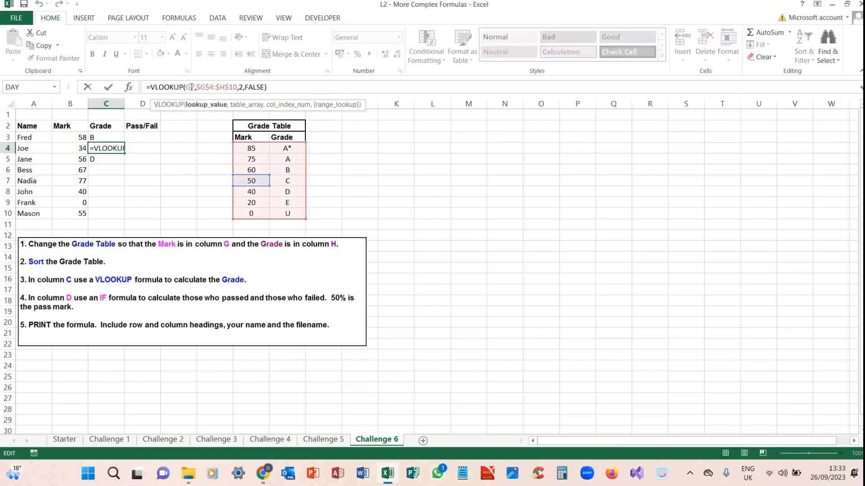
key(BackSpace)
text(8)
key(Return)
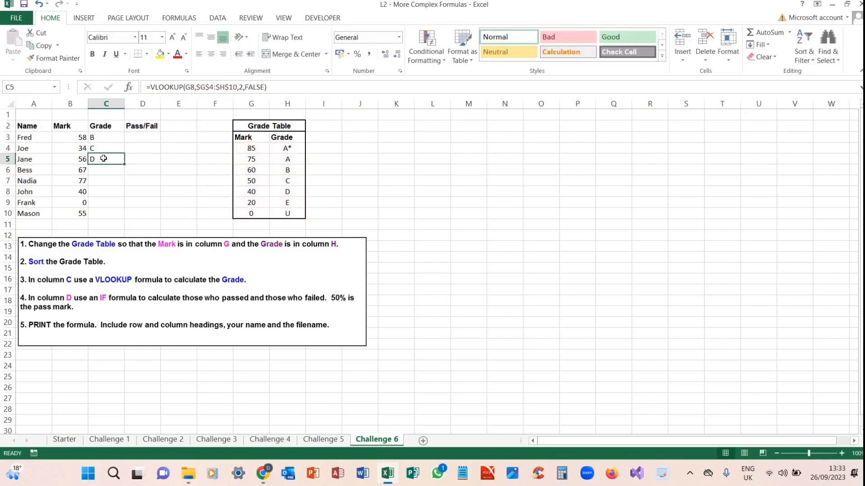
Step: Set the lookup cell in C5's VLOOKUP formula to G6 and fill the formula down to C10
double_click(191, 87)
text(B5)
key(Return)
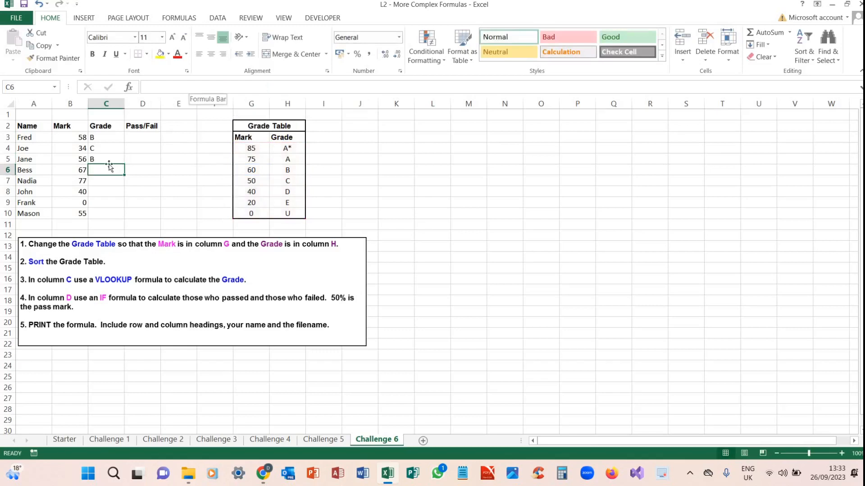
click(121, 161)
drag(111, 217, 111, 218)
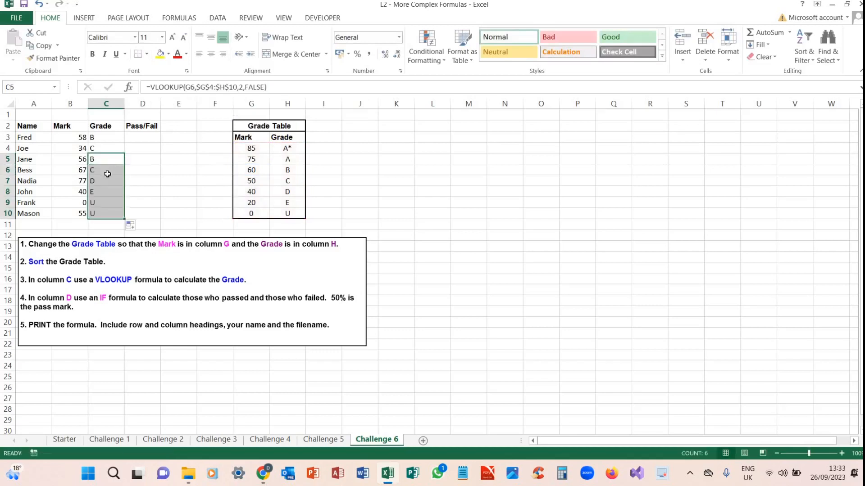
Step: Set the lookup cell in C6's VLOOKUP formula to G5 and fill the formula down to C10
click(108, 180)
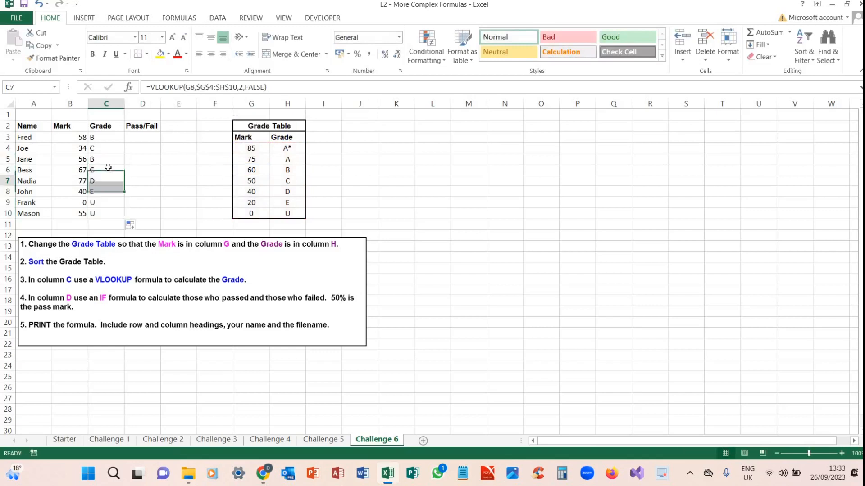
key(Up)
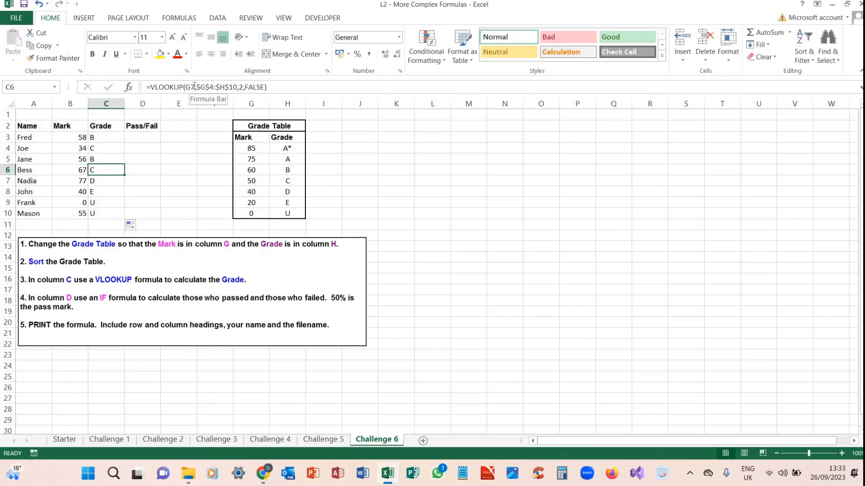
click(194, 86)
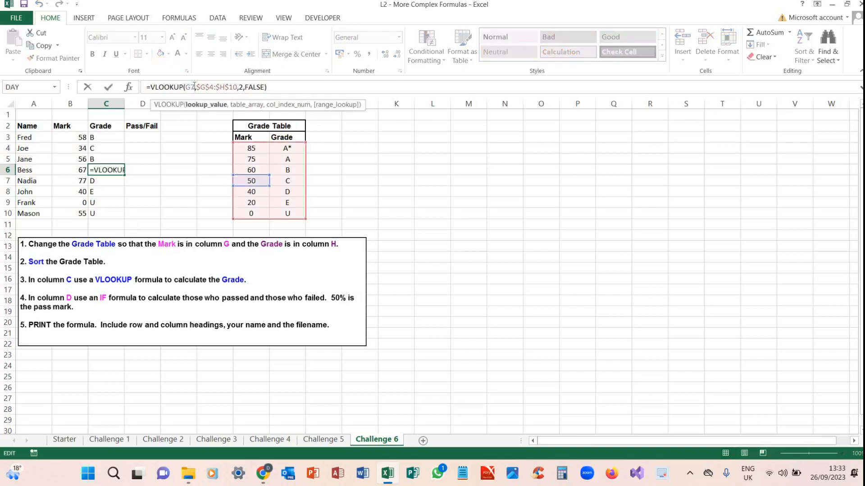
key(BackSpace)
text(5)
key(Return)
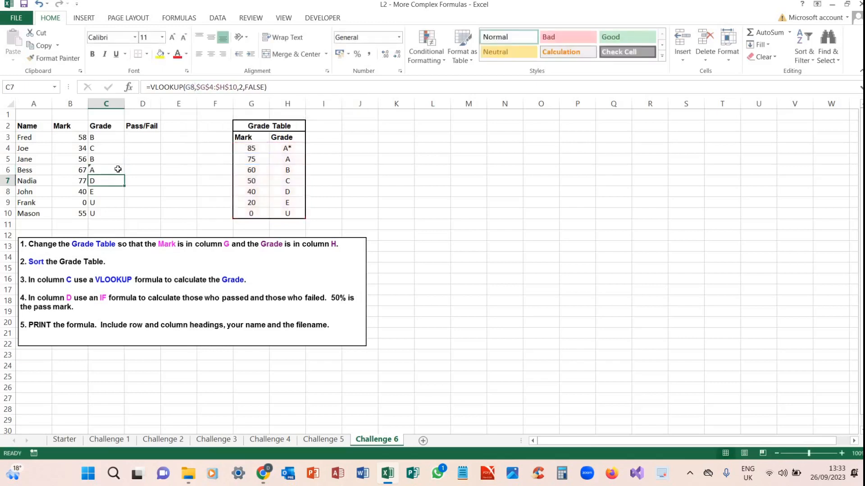
click(116, 171)
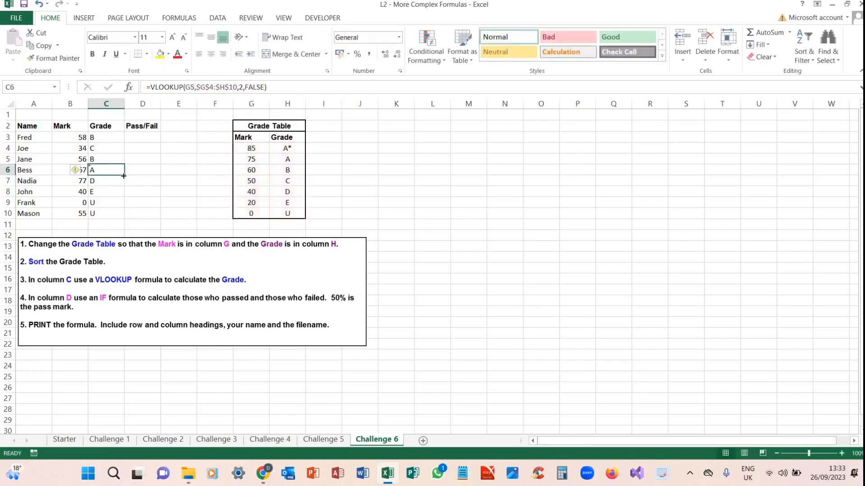
drag(125, 175, 118, 216)
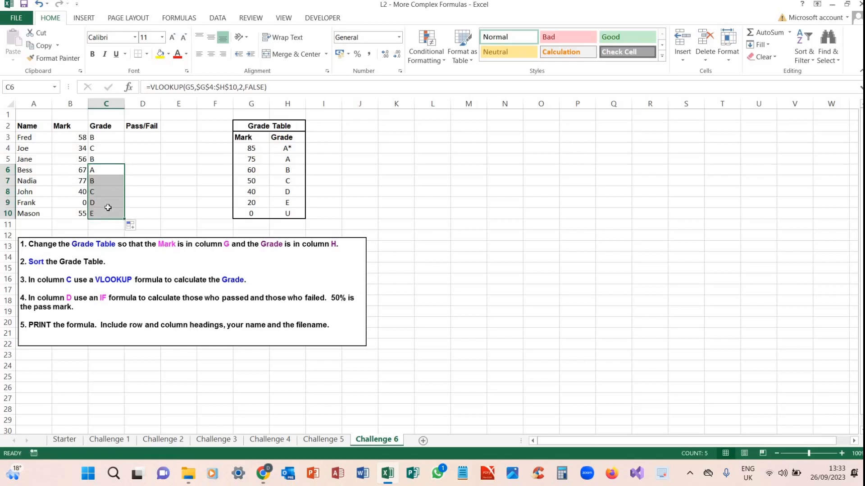
Step: Set the lookup cell in C9's VLOOKUP formula to G10 and fill the formula down to C10
click(106, 202)
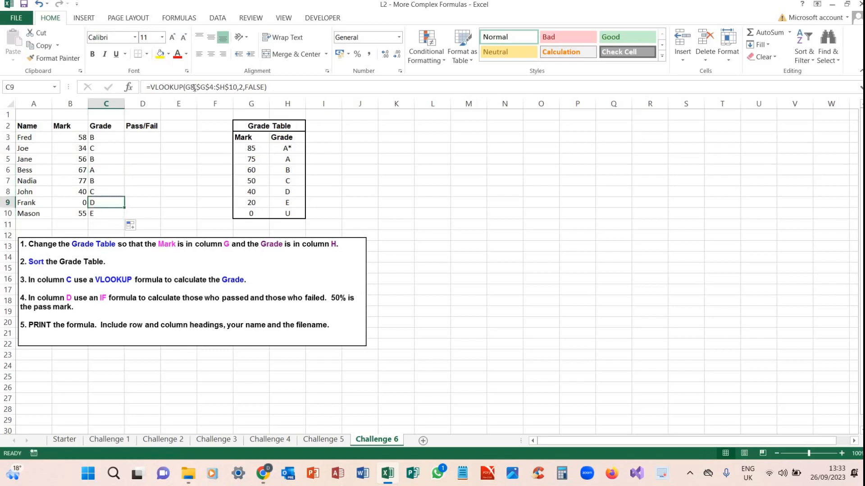
click(194, 87)
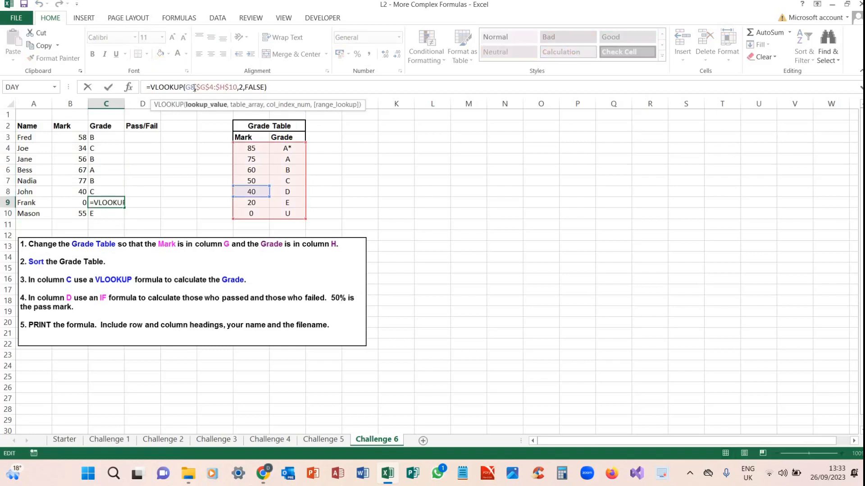
key(BackSpace)
text(9)
key(Return)
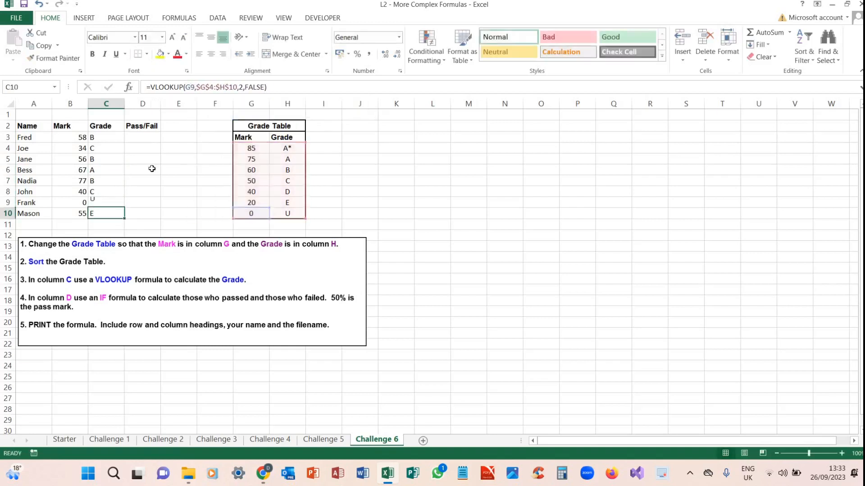
click(113, 205)
drag(124, 207, 103, 212)
key(Down)
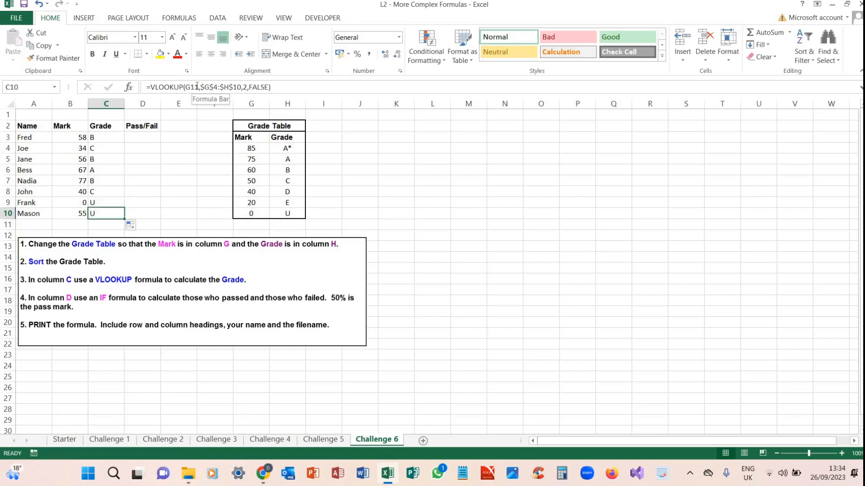
Step: Change the lookup cell in C10's VLOOKUP formula to G9
click(197, 86)
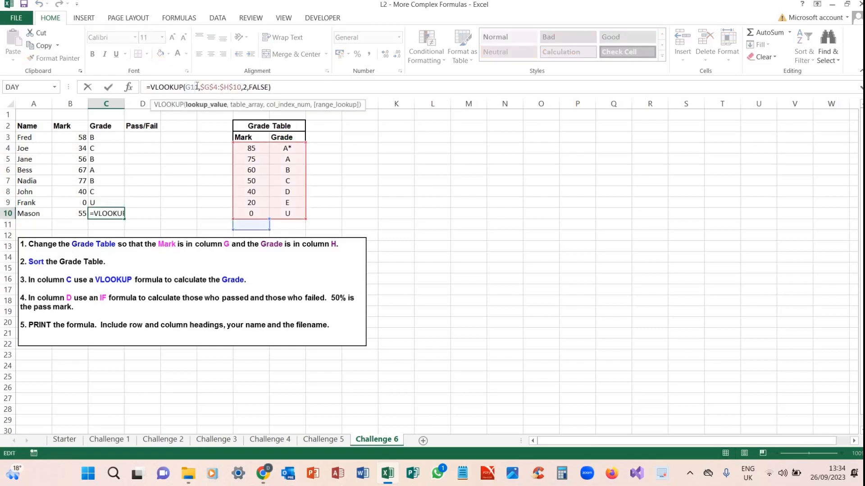
key(BackSpace)
key(Delete)
text(9)
key(Return)
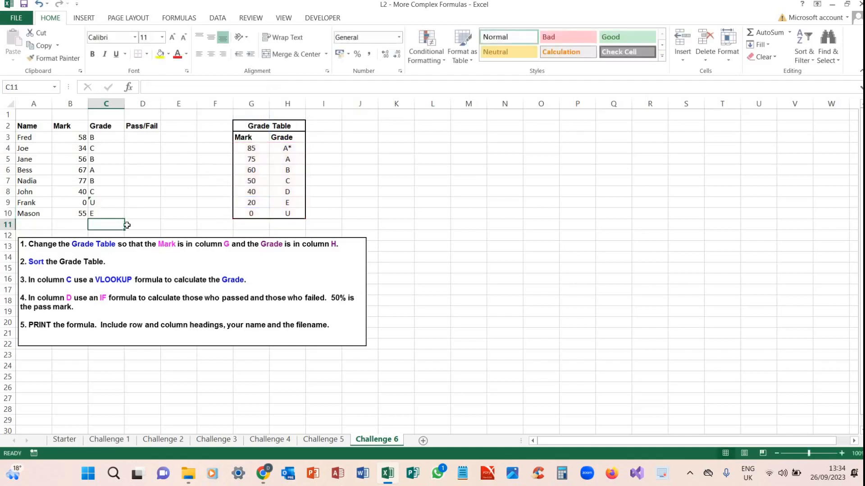
Step: Correct the lookup cell in C10's VLOOKUP formula to G7
key(Up)
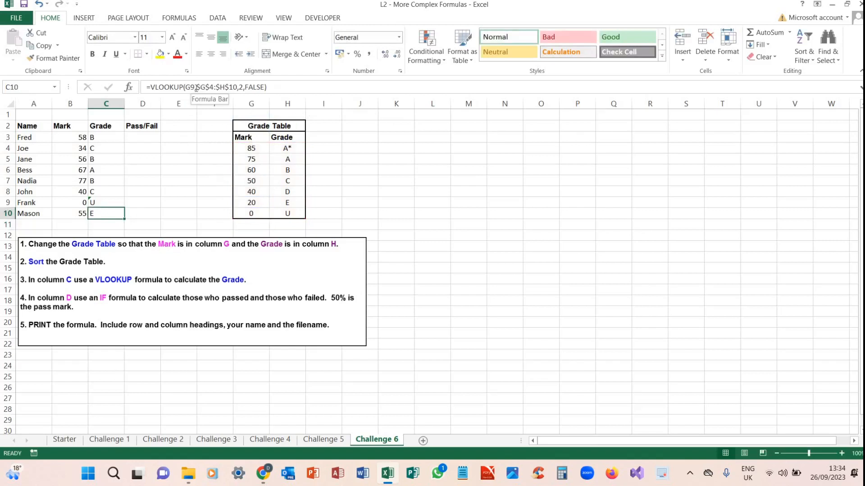
click(196, 87)
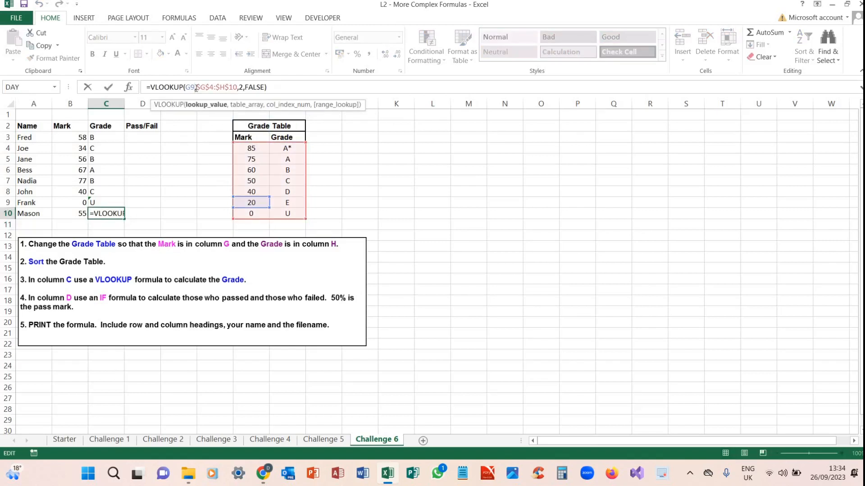
key(BackSpace)
text(7)
key(Return)
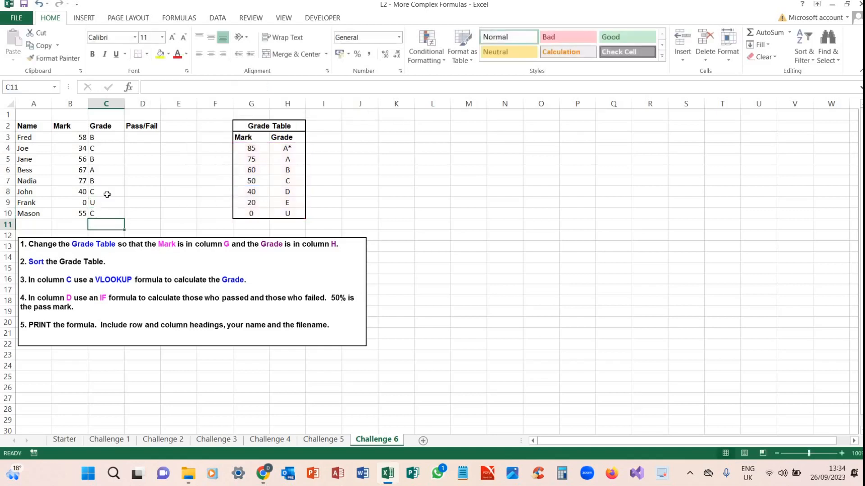
Step: Change the lookup cell in C8's VLOOKUP formula to G8
click(108, 193)
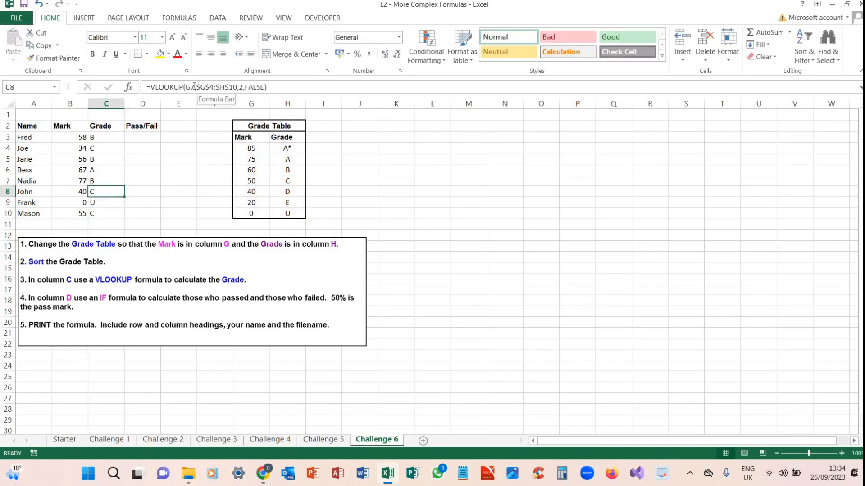
click(194, 87)
key(BackSpace)
text(8)
key(Return)
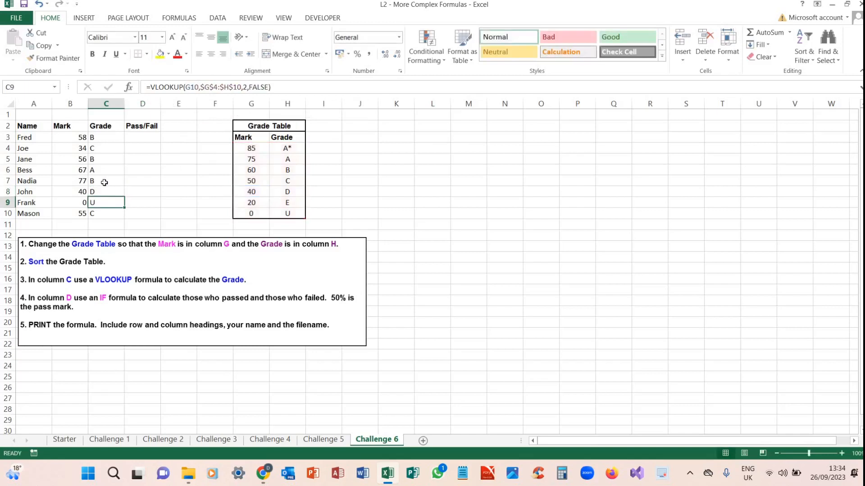
Step: Change the lookup cell in C7's VLOOKUP formula to G4
click(104, 182)
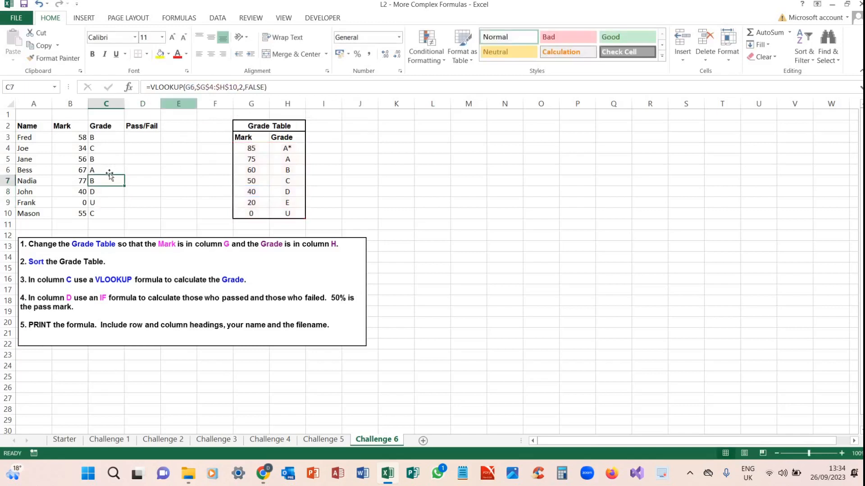
click(193, 87)
key(BackSpace)
text(4)
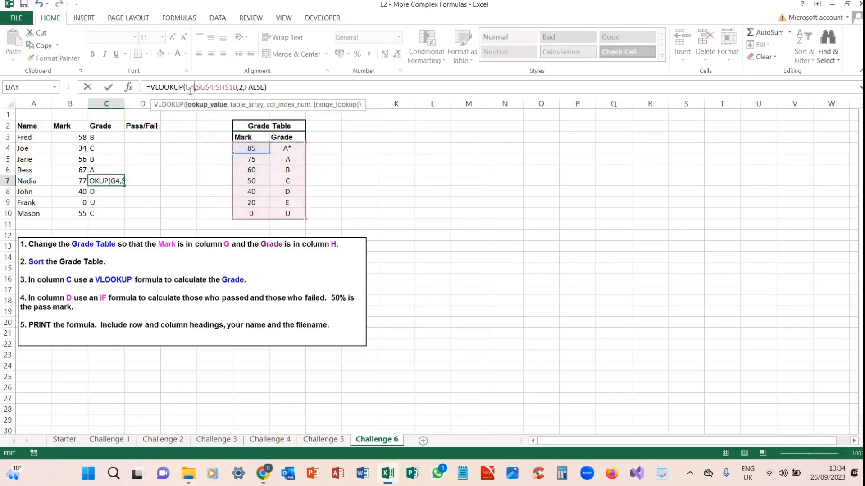
key(Return)
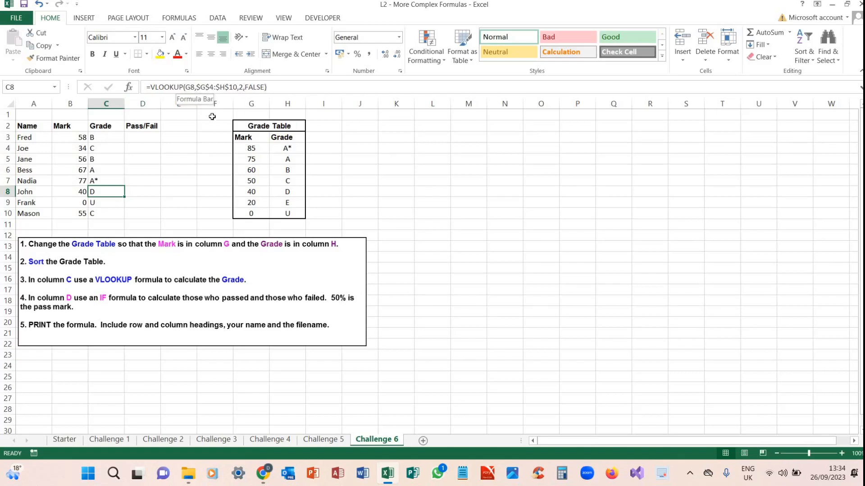
Step: Enter the formula =IF(B3>50,"Pass","Fail") in cell D3 of the Pass/Fail column
click(147, 138)
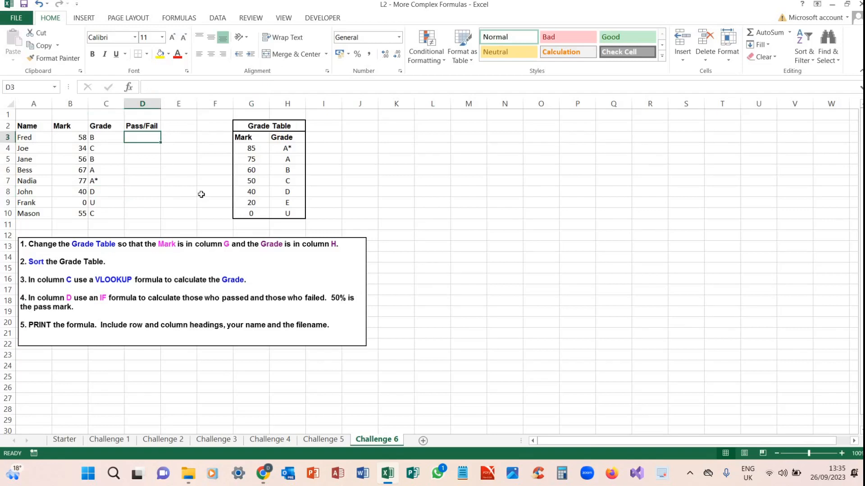
text(=IF)
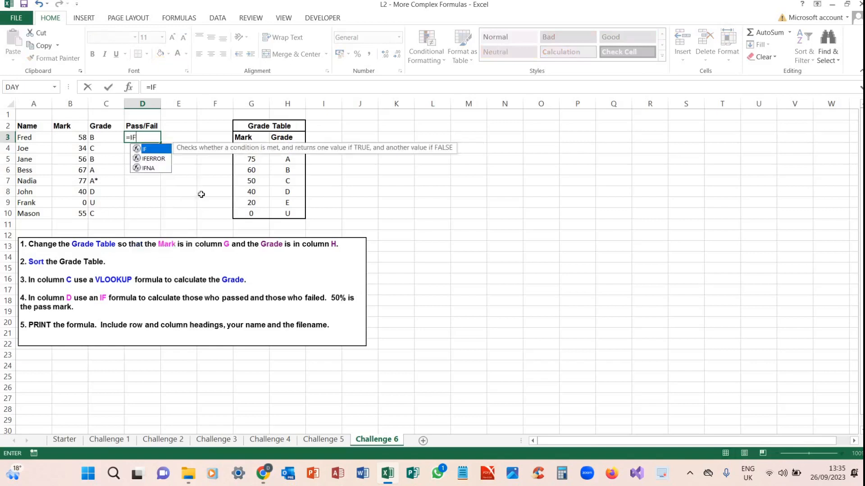
text(()
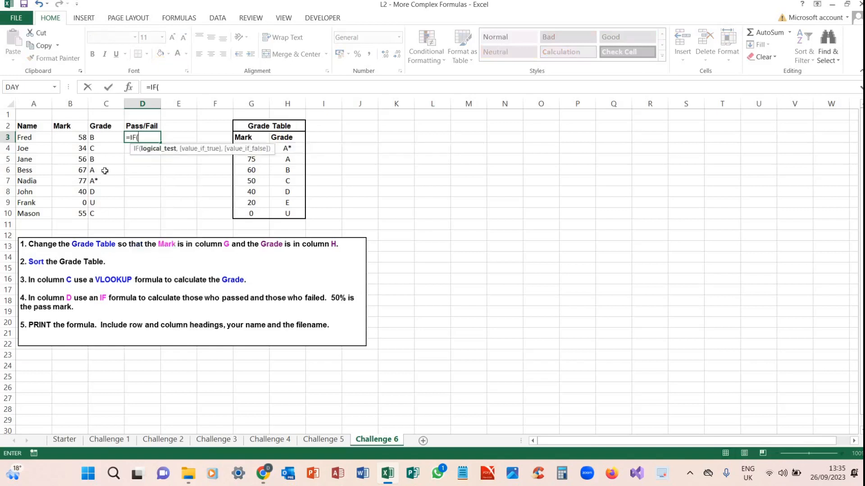
click(72, 138)
text(>5)
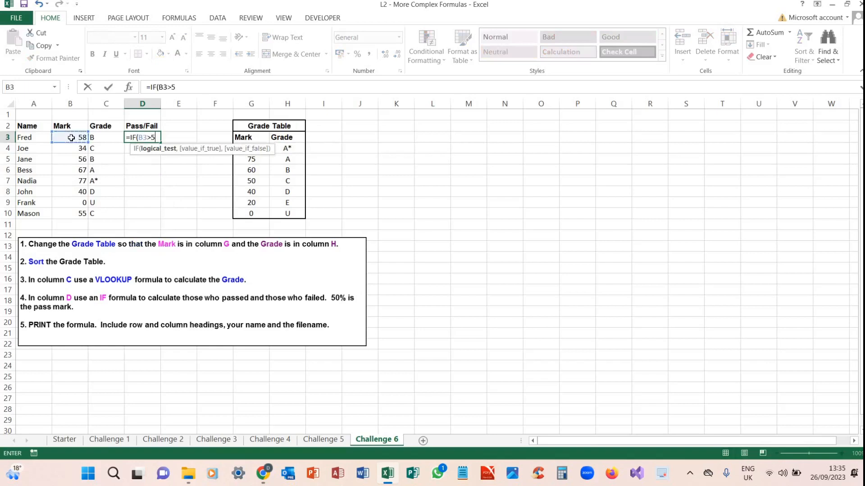
text(0,"Pass)
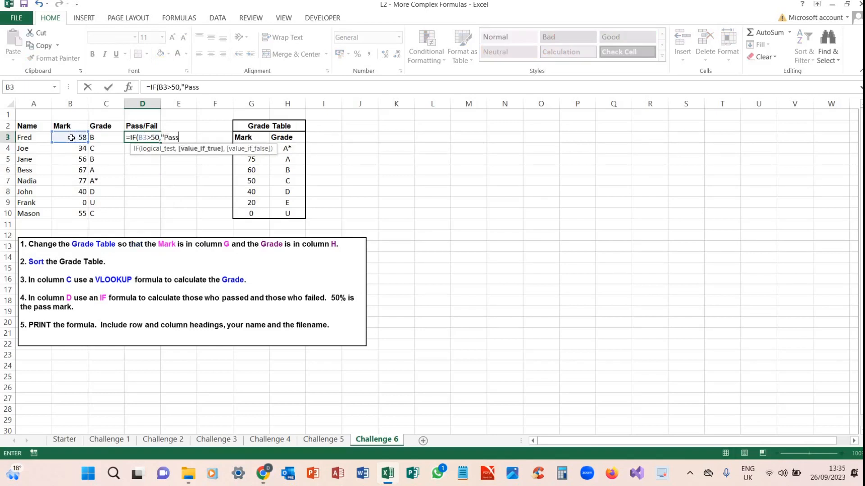
text(","Fail")
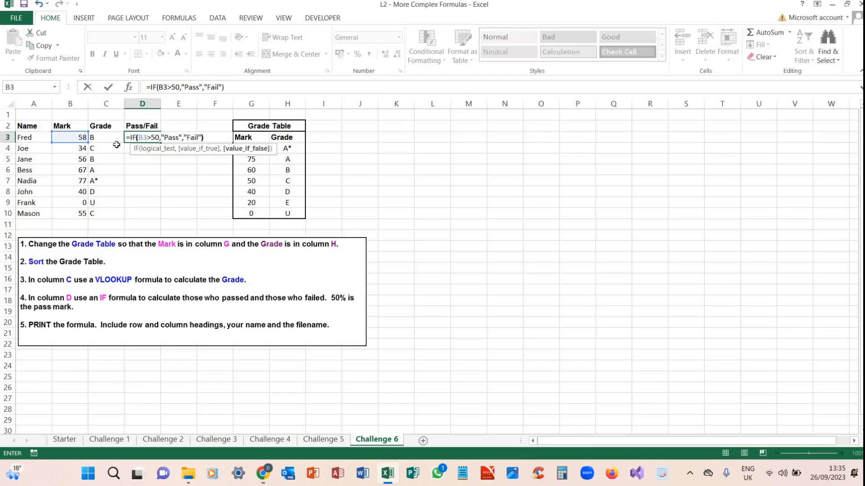
key(Return)
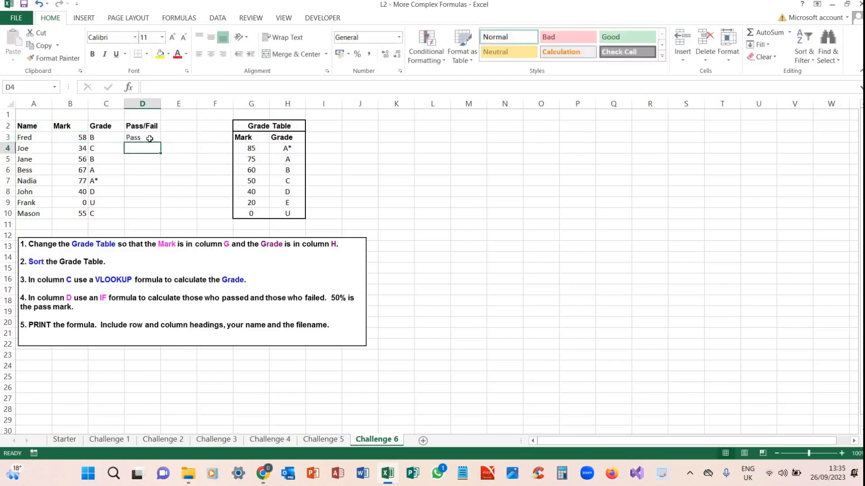
Step: Fill the Pass/Fail formula from D3 down to D10
key(Up)
drag(160, 145, 145, 216)
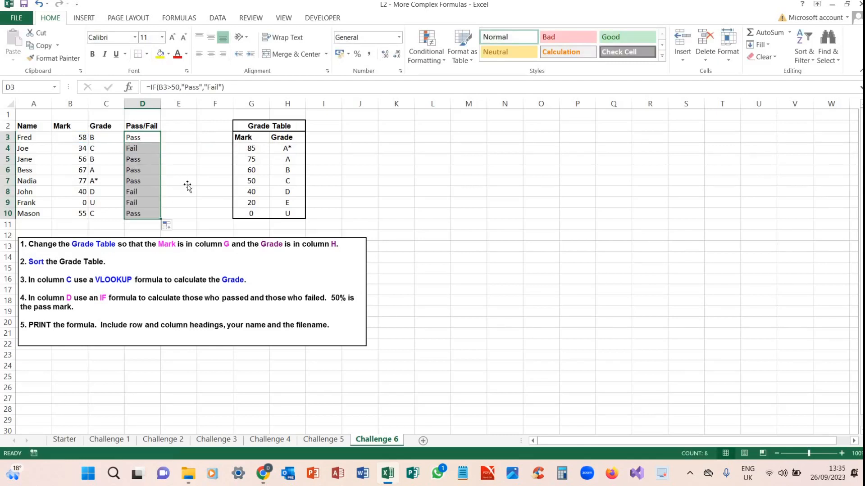
click(187, 187)
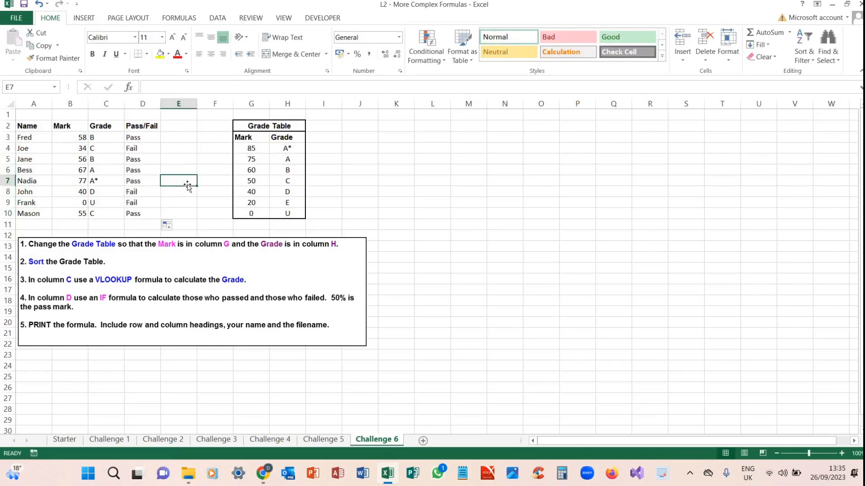
Step: Review the completed work on each worksheet from Starter through Challenge 5, ending on Challenge 6
click(64, 440)
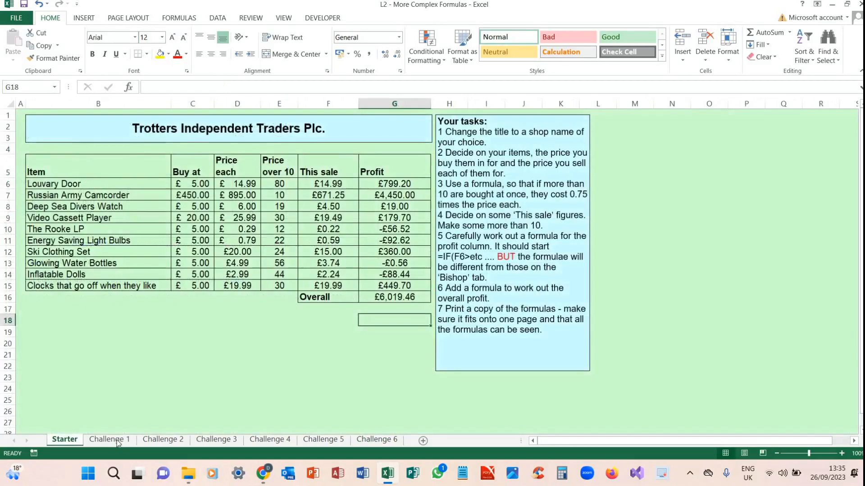
click(118, 441)
click(164, 439)
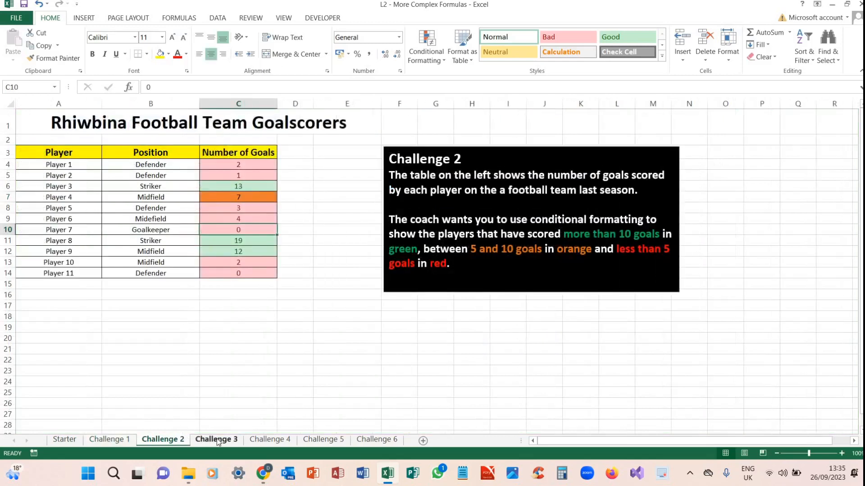
click(215, 442)
click(269, 440)
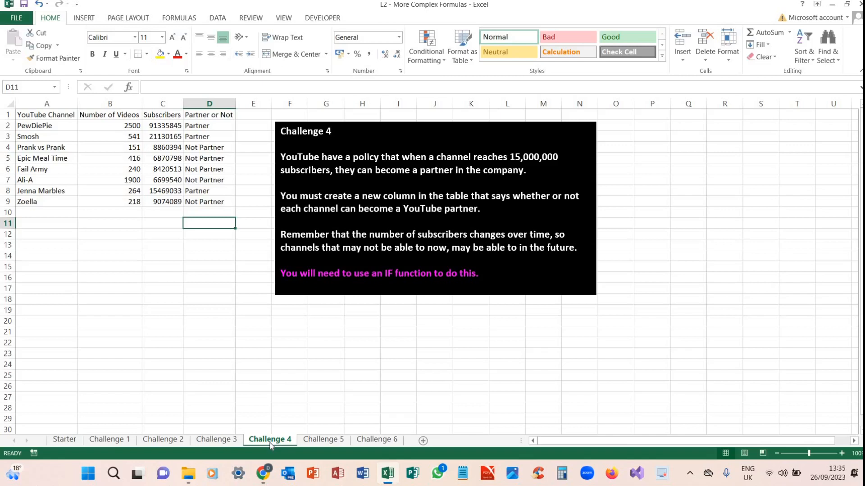
click(323, 440)
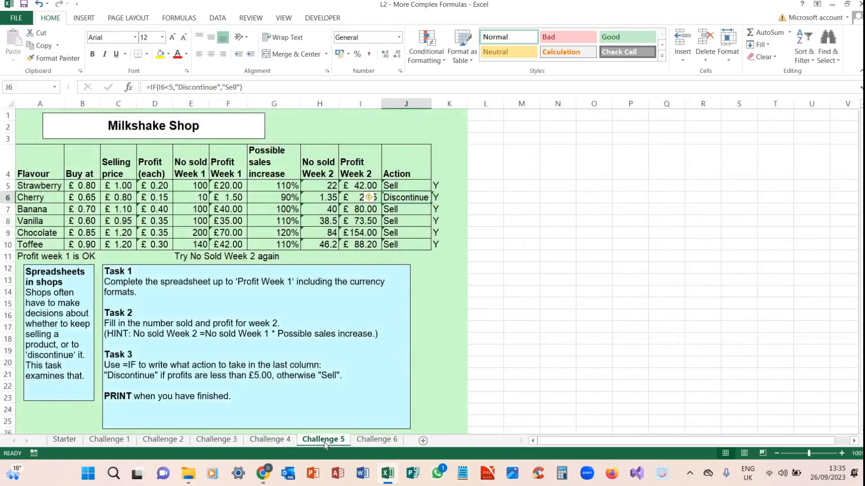
click(376, 440)
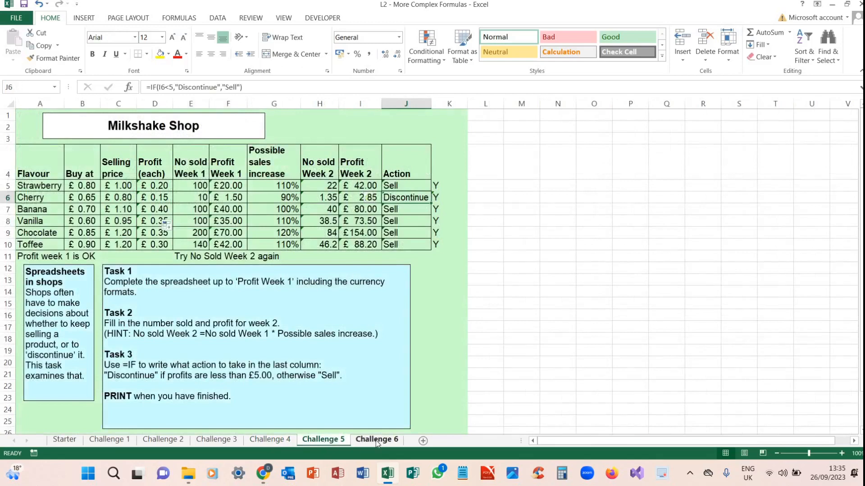